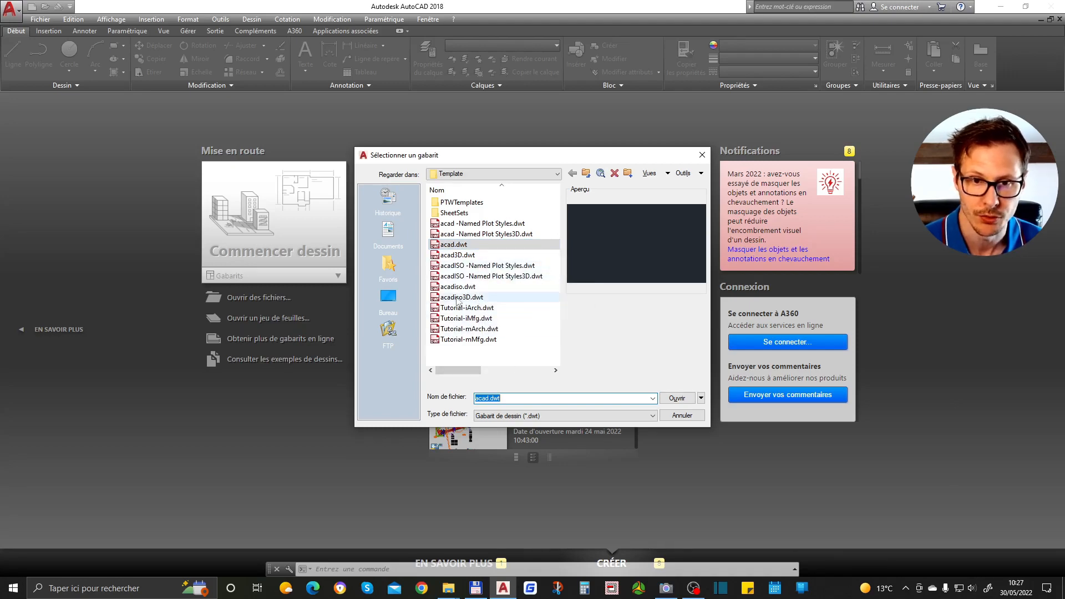
- Create a new drawing from the acad.dwt template and check which workspaces are available
{"action": "double_click", "coordinate": [460, 246]}
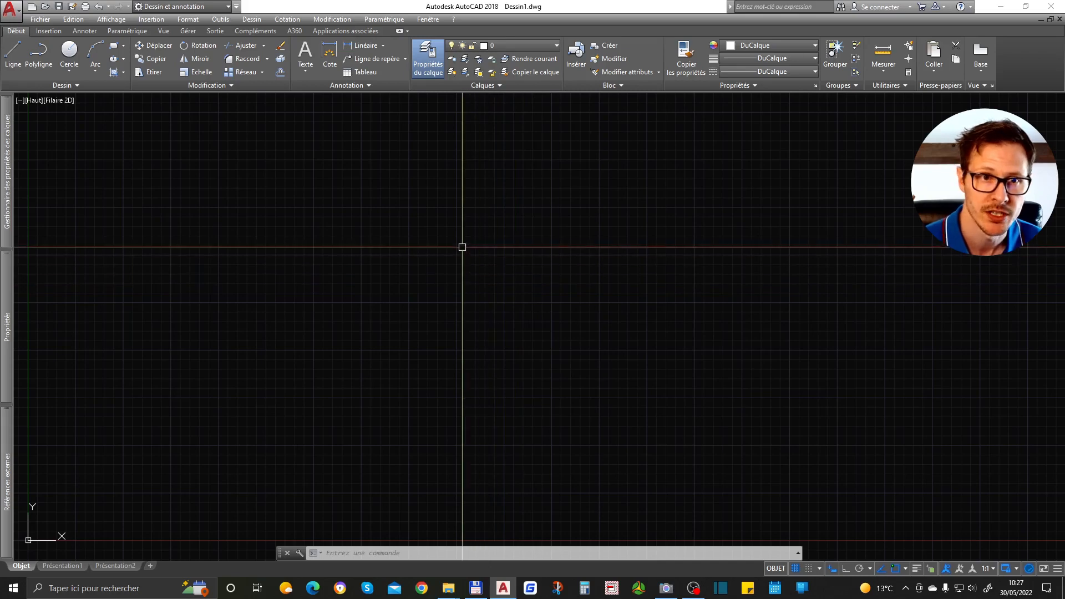
{"action": "left_click", "coordinate": [227, 7]}
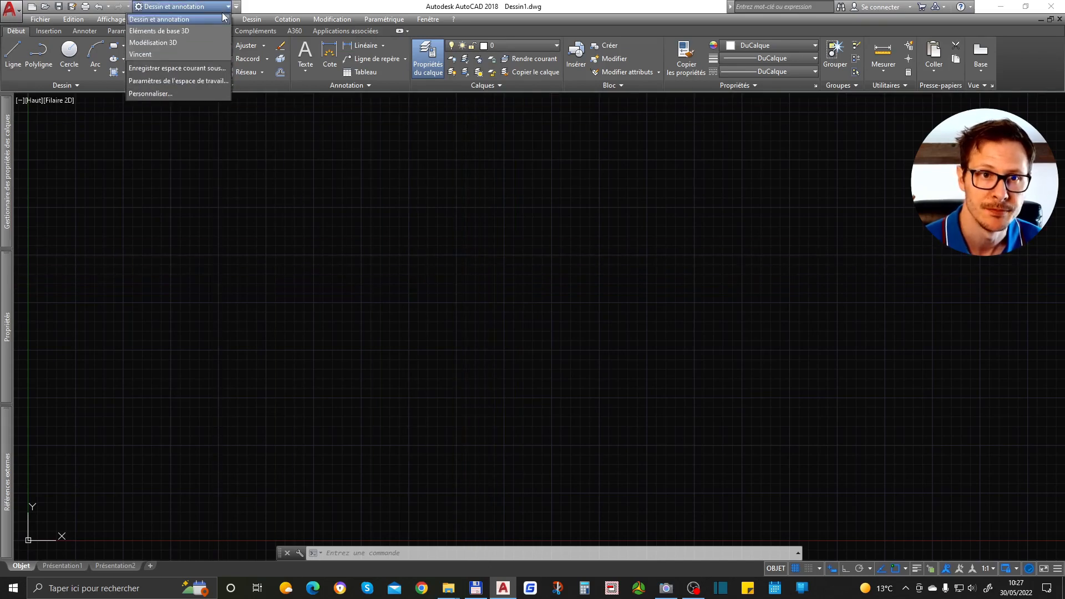
{"action": "left_click", "coordinate": [253, 7]}
- Open the drawing window colours in the display options and review the colour choices for the 2D model space uniform background
{"action": "left_click", "coordinate": [220, 19]}
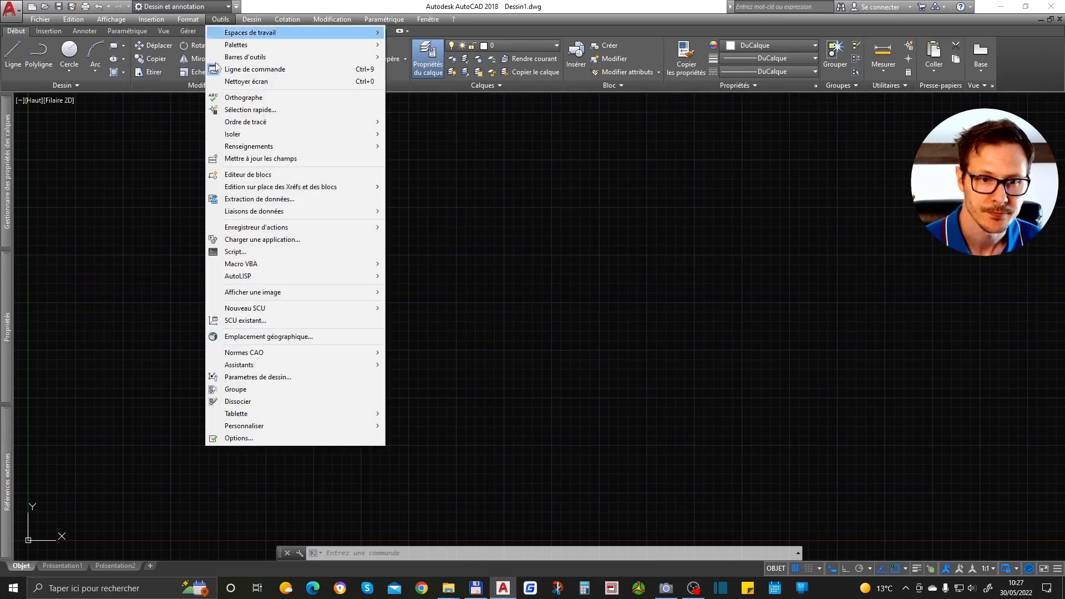
{"action": "left_click", "coordinate": [255, 438]}
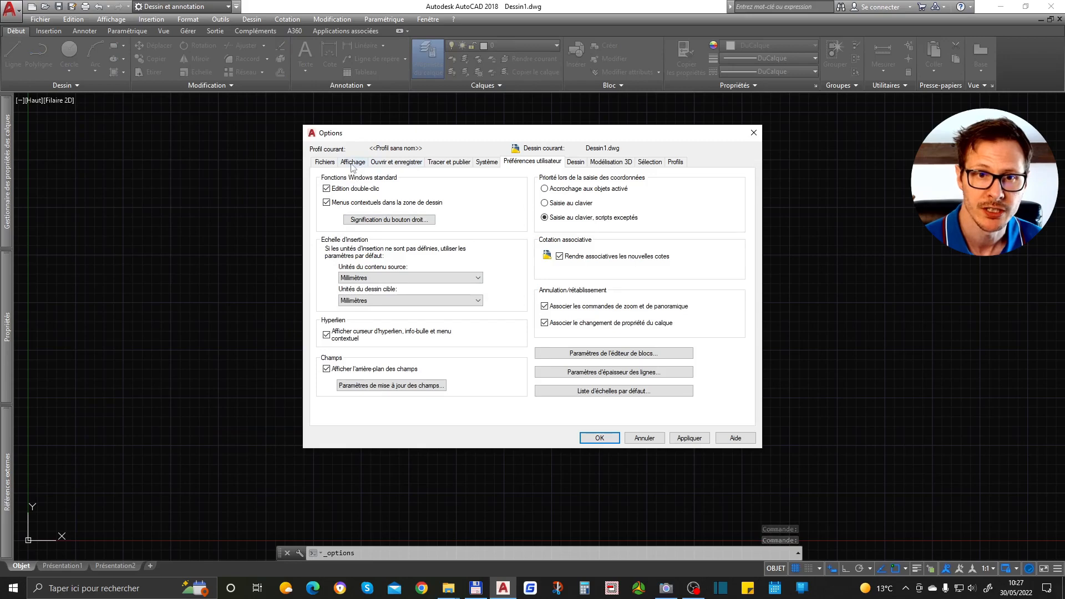
{"action": "left_click", "coordinate": [352, 162]}
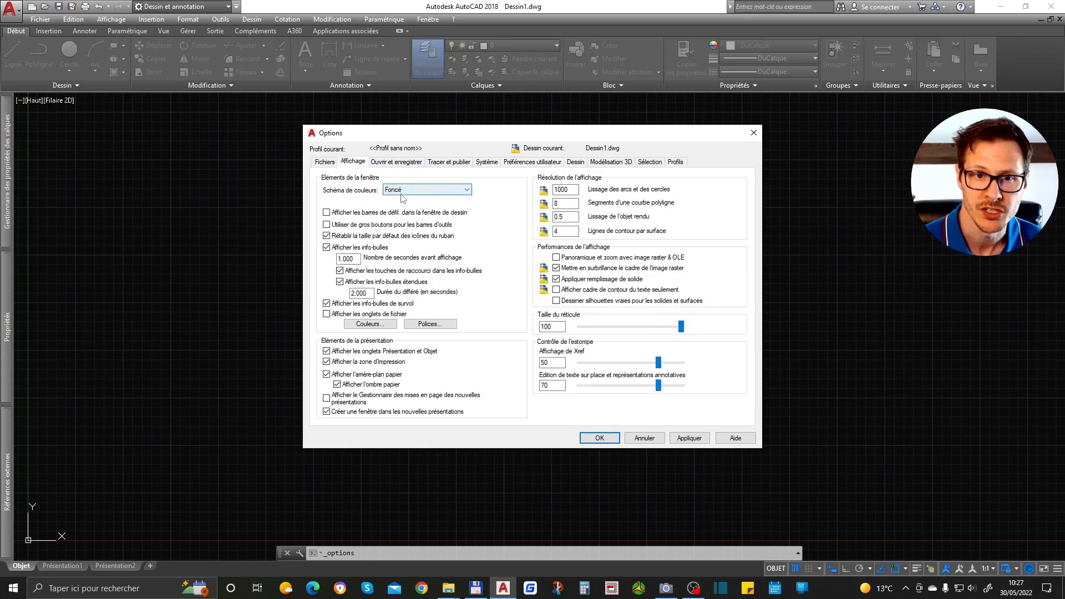
{"action": "left_click", "coordinate": [370, 324]}
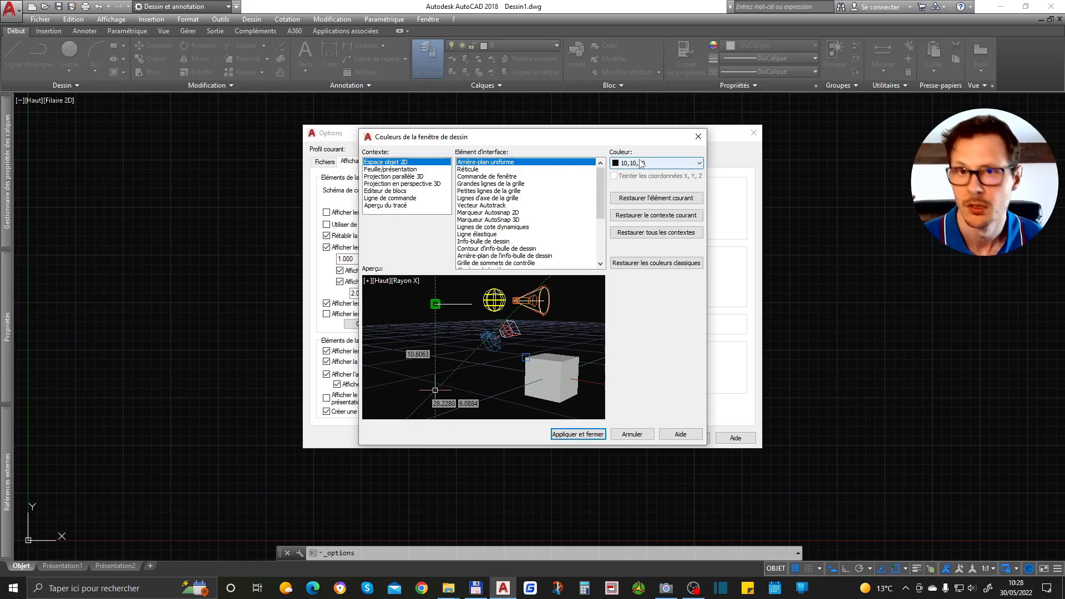
{"action": "left_click", "coordinate": [641, 163]}
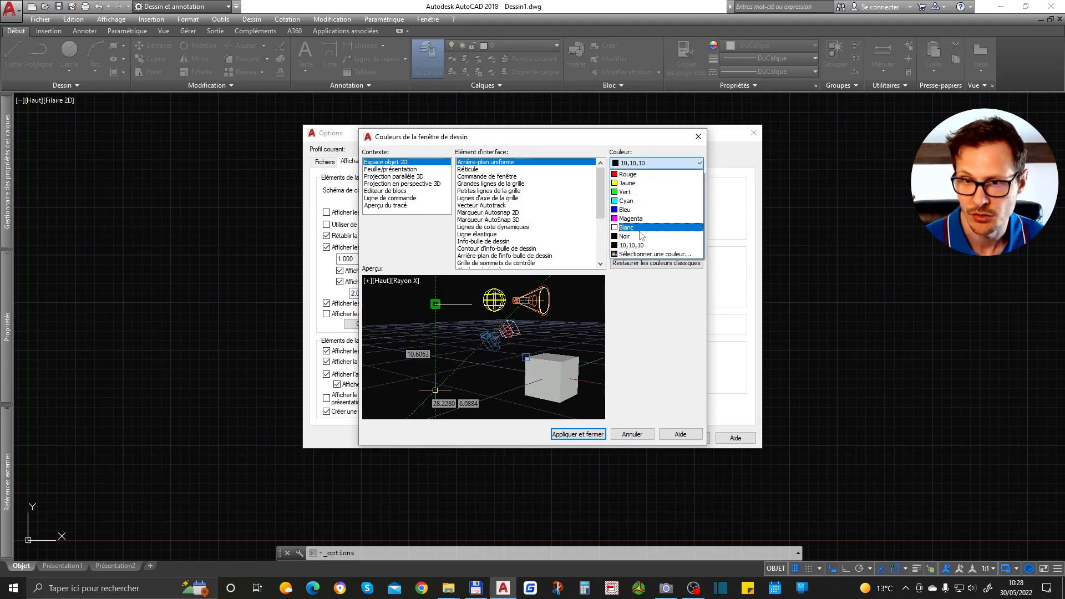
{"action": "left_click", "coordinate": [630, 131]}
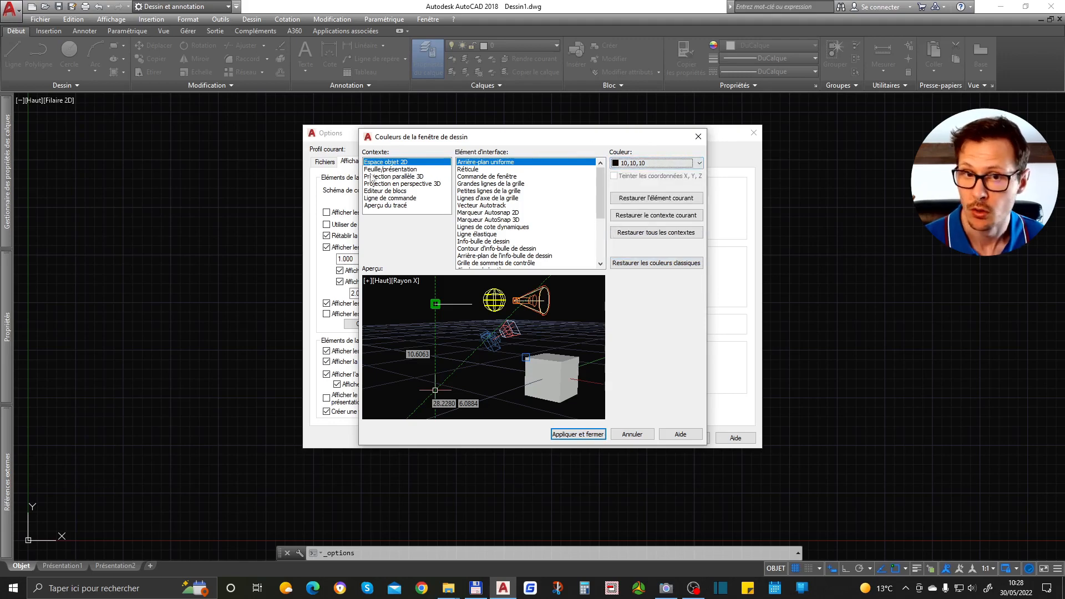
- Check the crosshair's colour setting for 2D model space, and close the colour settings and Options
{"action": "left_click", "coordinate": [475, 171]}
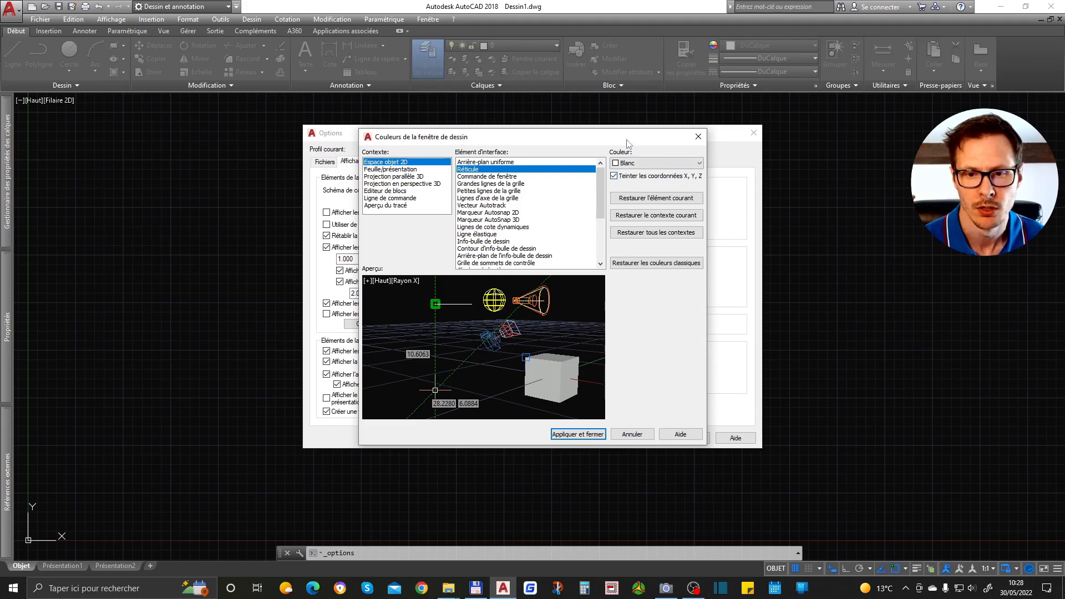
{"action": "left_click", "coordinate": [580, 434]}
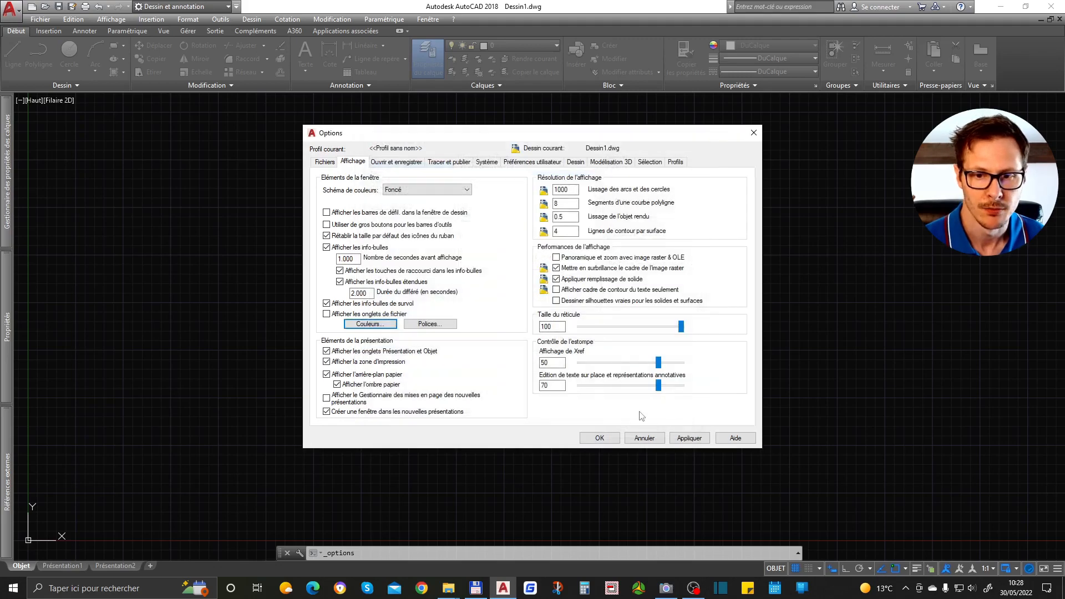
{"action": "left_click", "coordinate": [610, 441]}
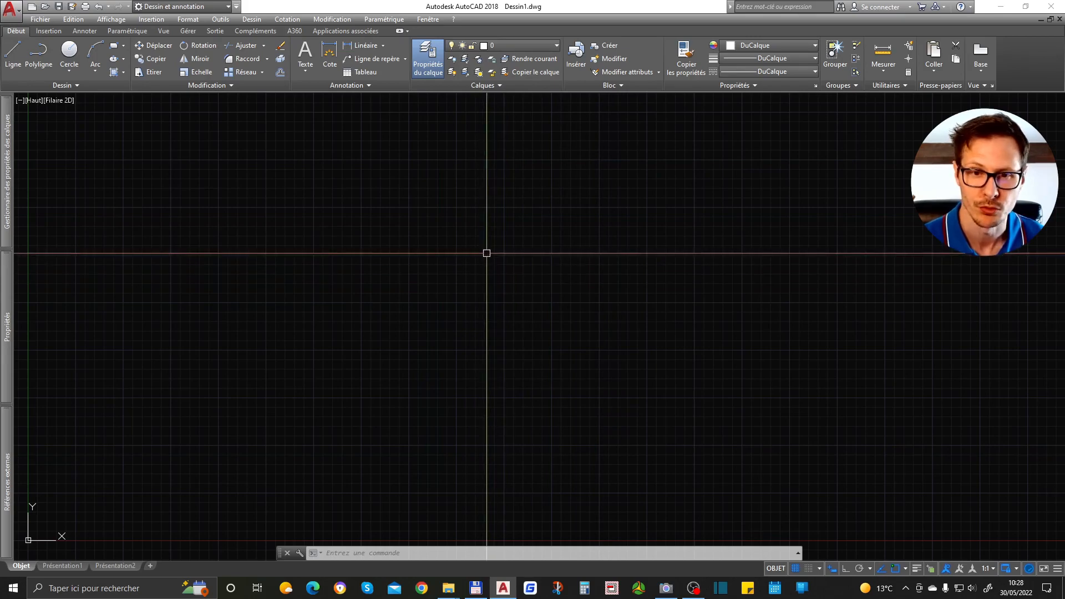
{"action": "type", "text": "o"}
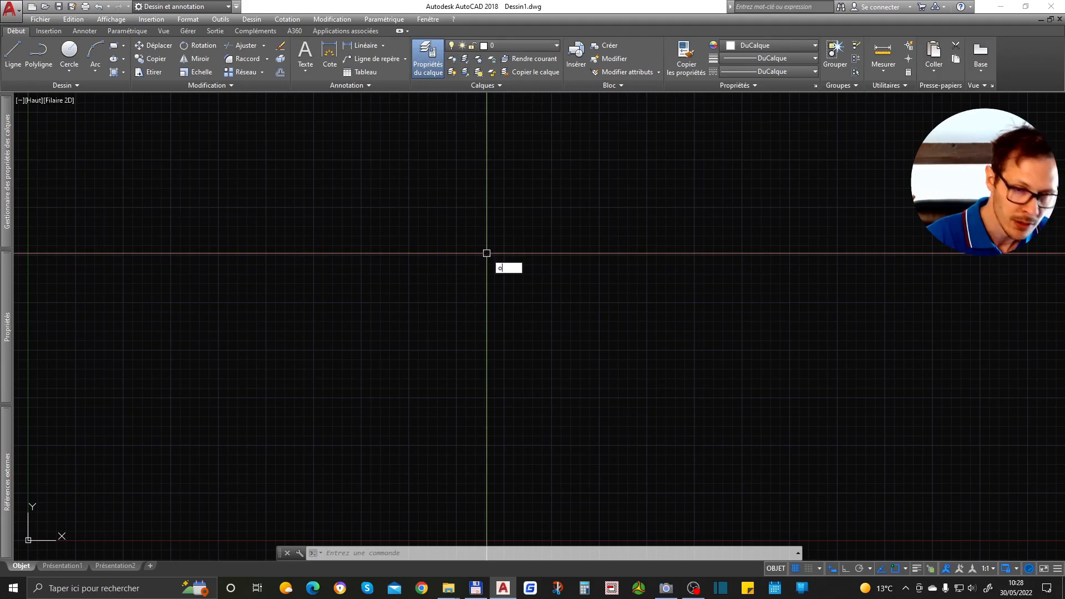
{"action": "type", "text": "ption"}
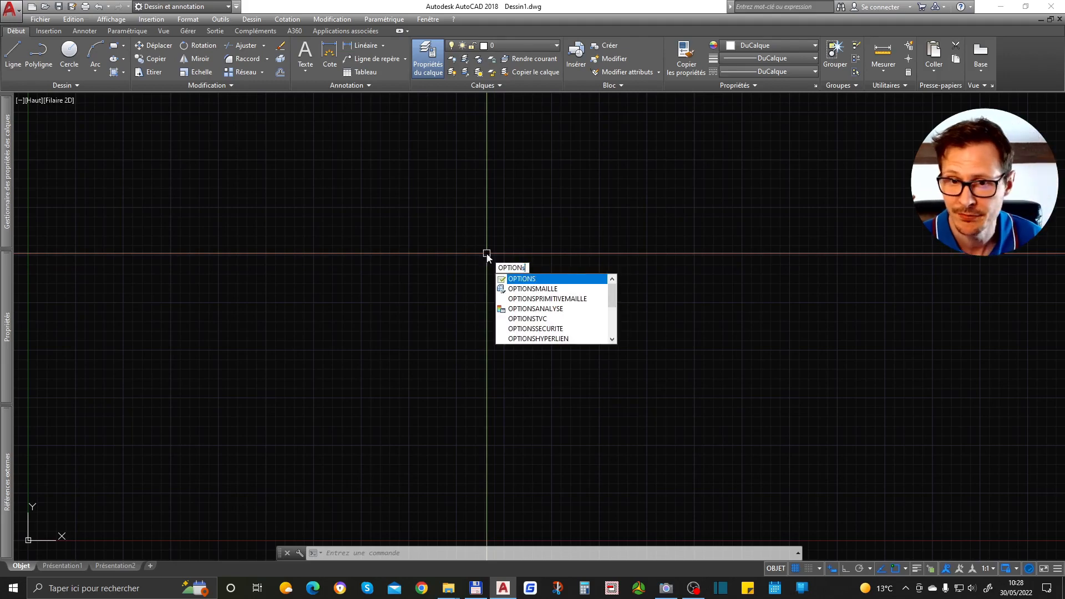
{"action": "key", "text": "Escape"}
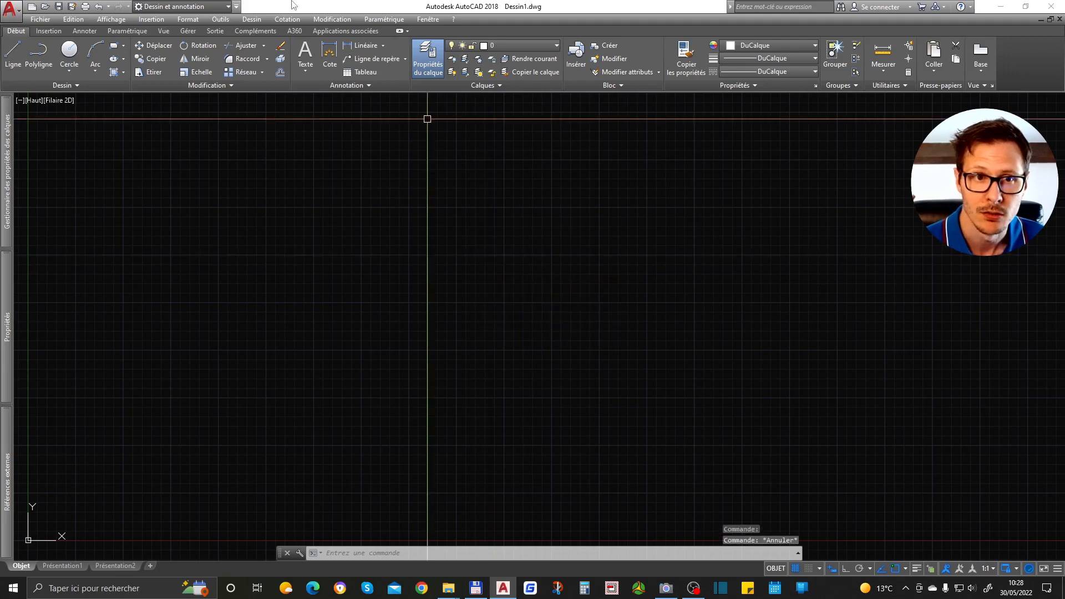
{"action": "left_click", "coordinate": [220, 19]}
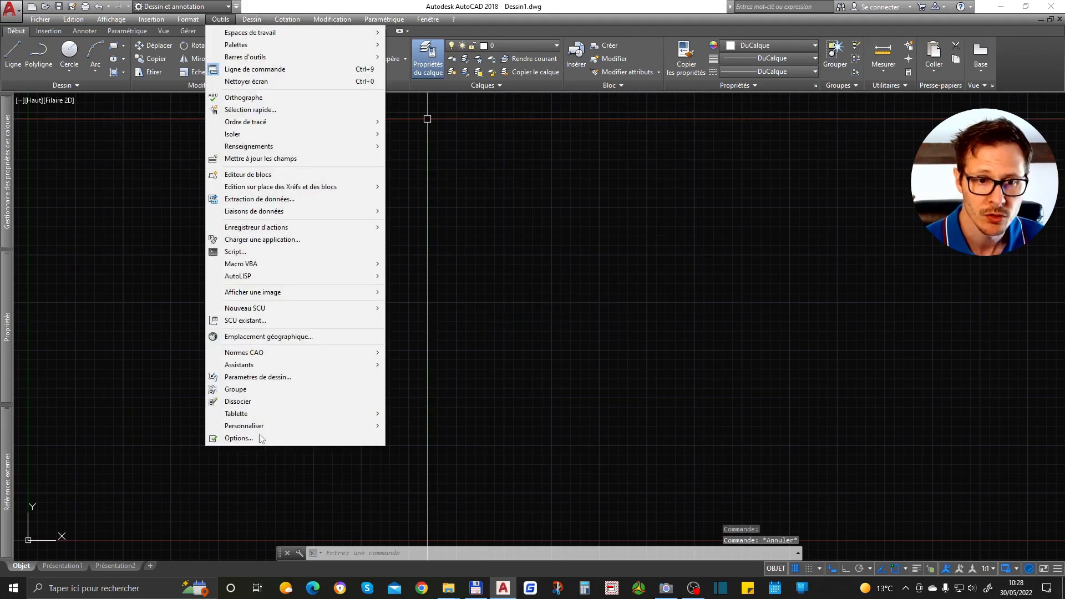
{"action": "left_click", "coordinate": [504, 270]}
{"action": "left_click", "coordinate": [504, 270]}
{"action": "type", "text": "OPTIONS"}
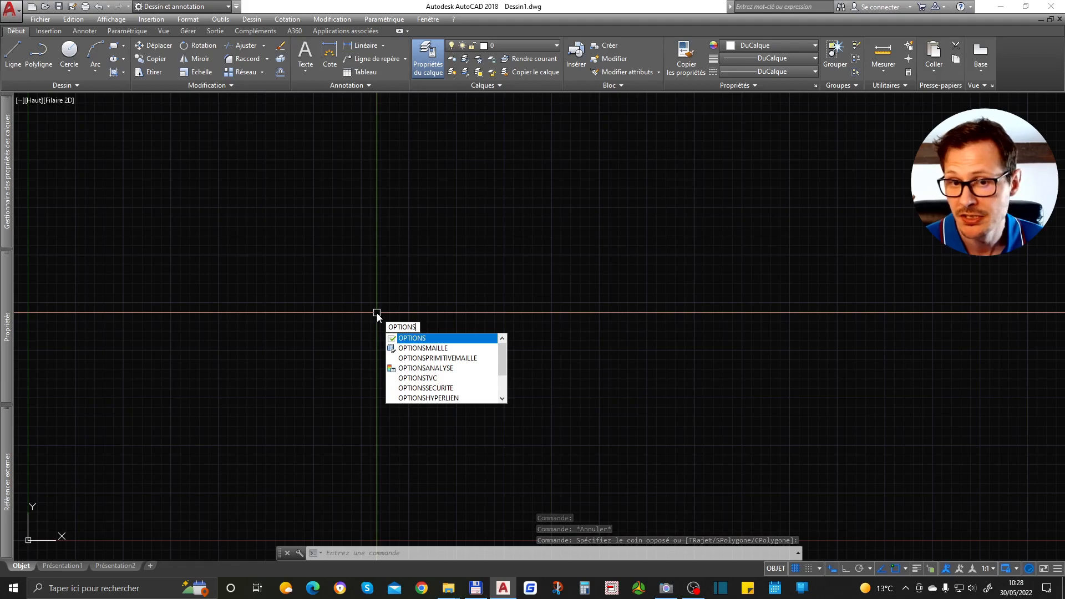
{"action": "key", "text": "Escape"}
- Draw a freehand-sized rectangle near the middle of model space
{"action": "type", "text": "r"}
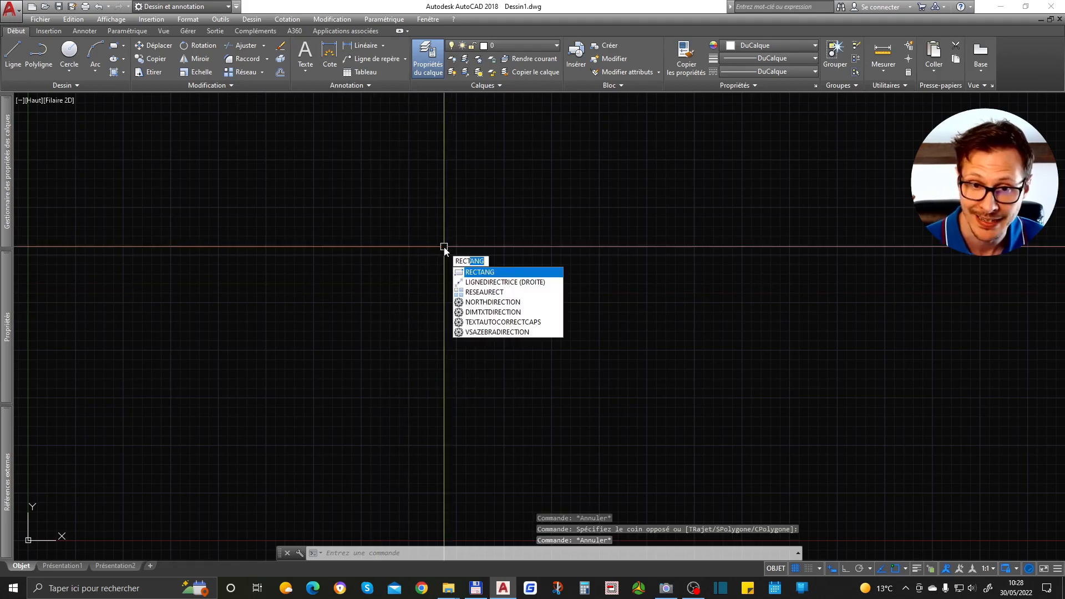
{"action": "left_click", "coordinate": [492, 276]}
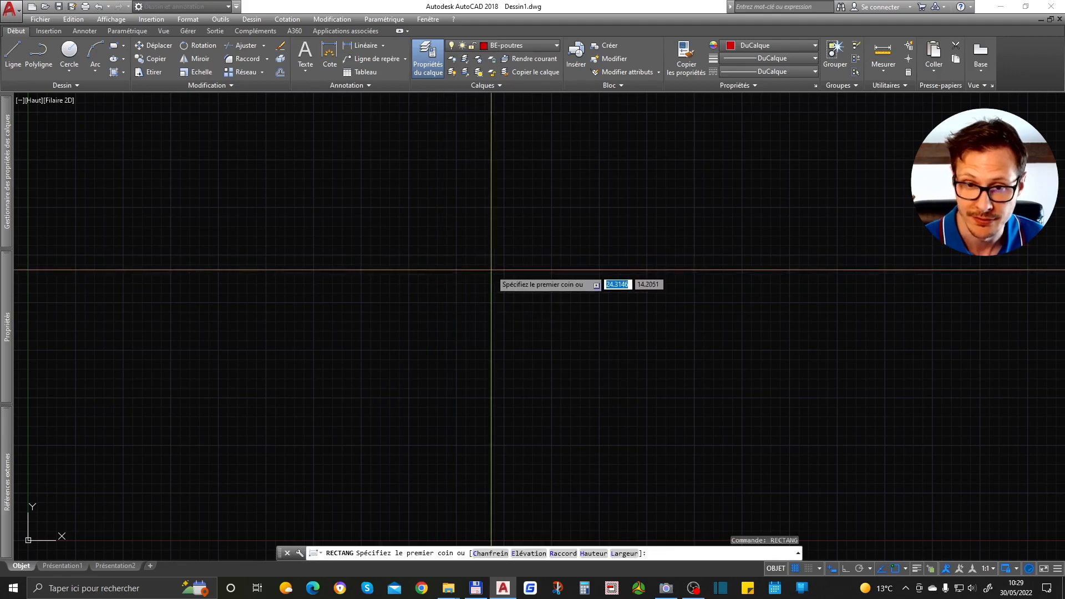
{"action": "left_click", "coordinate": [460, 230]}
{"action": "left_click", "coordinate": [610, 314]}
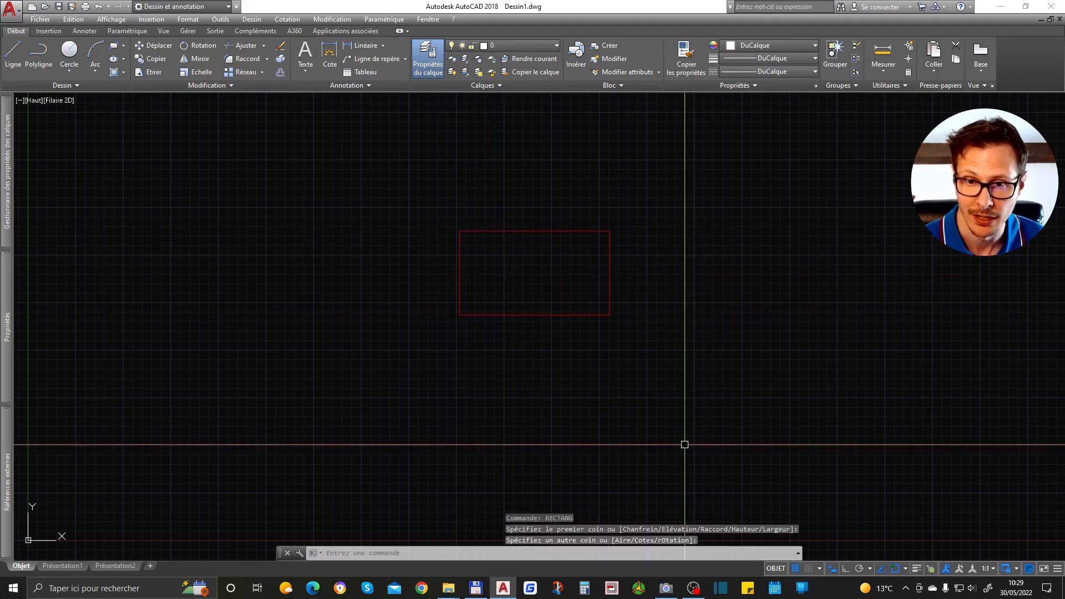
- Select the rectangle with a crossing window and delete it
{"action": "left_click", "coordinate": [554, 217]}
{"action": "left_click", "coordinate": [528, 366]}
{"action": "key", "text": "Delete"}
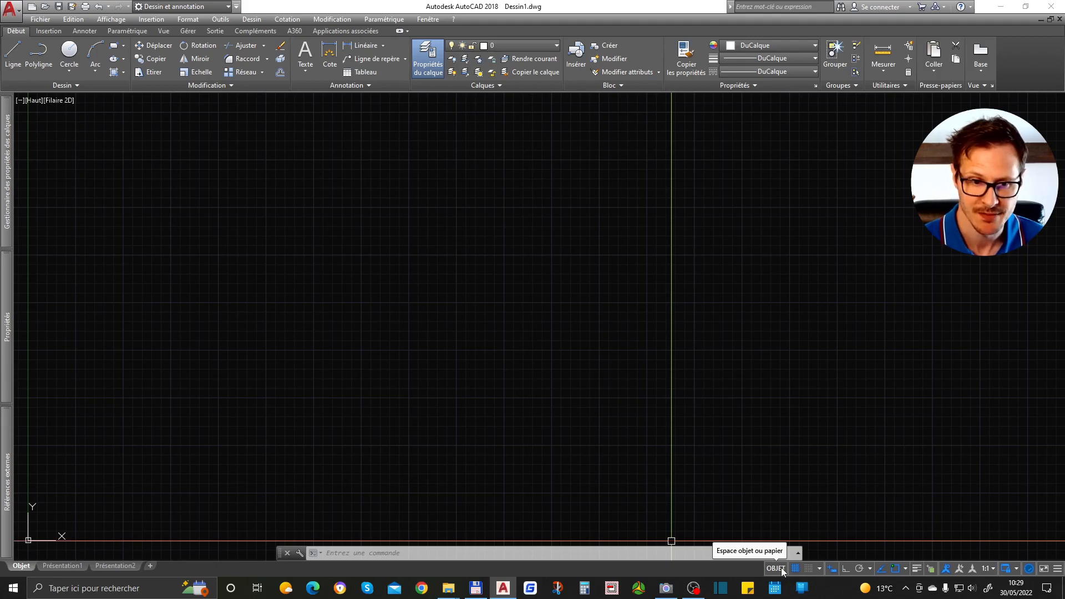
- View the Présentation1 and Présentation2 layouts and return to model space
{"action": "mouse_move", "coordinate": [116, 564]}
{"action": "mouse_move", "coordinate": [65, 564]}
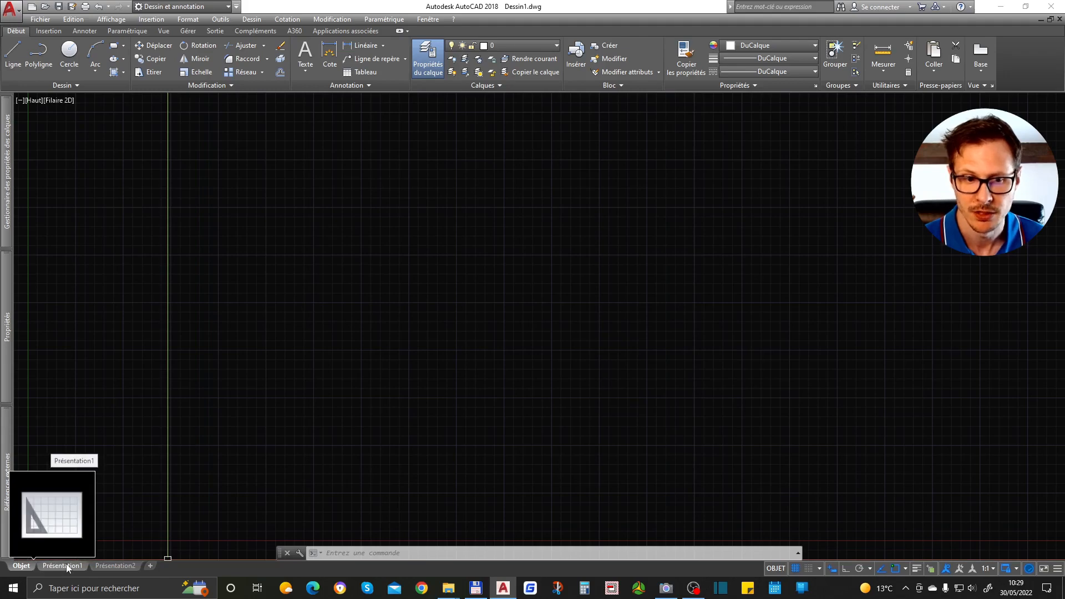
{"action": "left_click", "coordinate": [66, 564]}
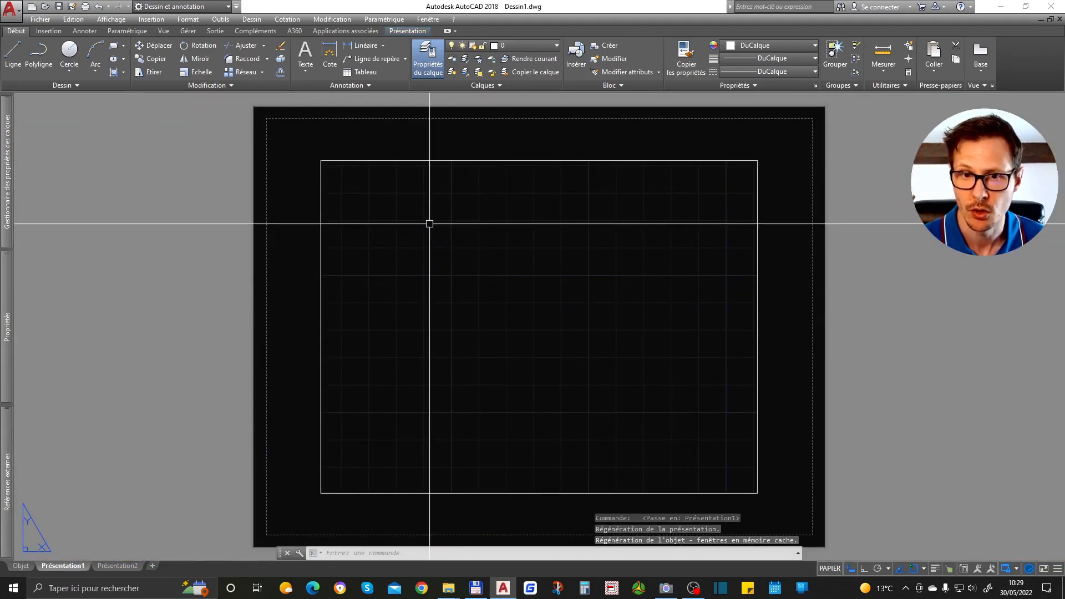
{"action": "left_click", "coordinate": [117, 565]}
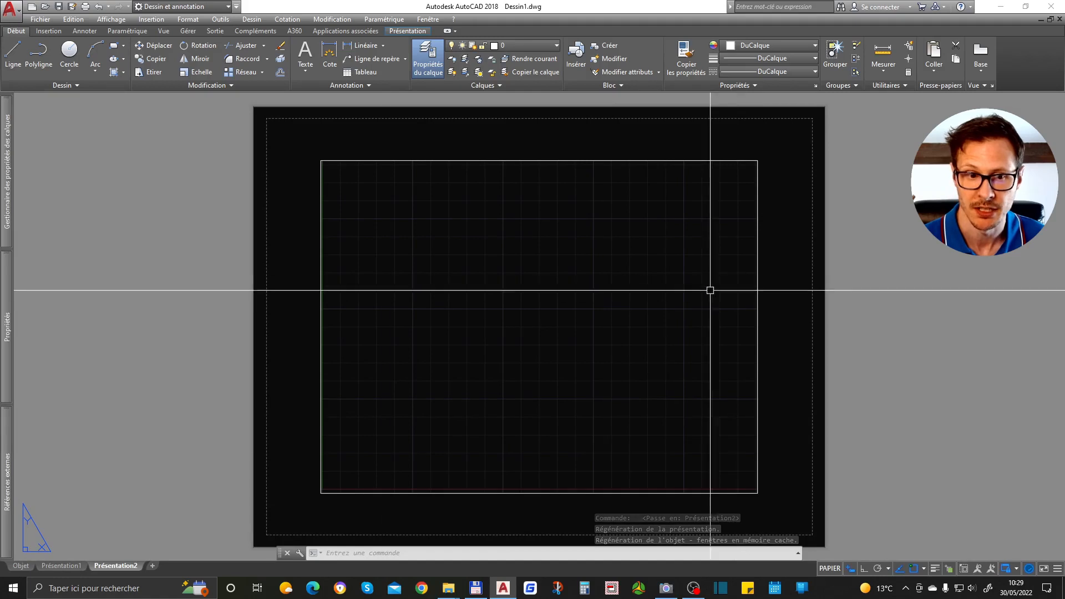
{"action": "left_click", "coordinate": [21, 566]}
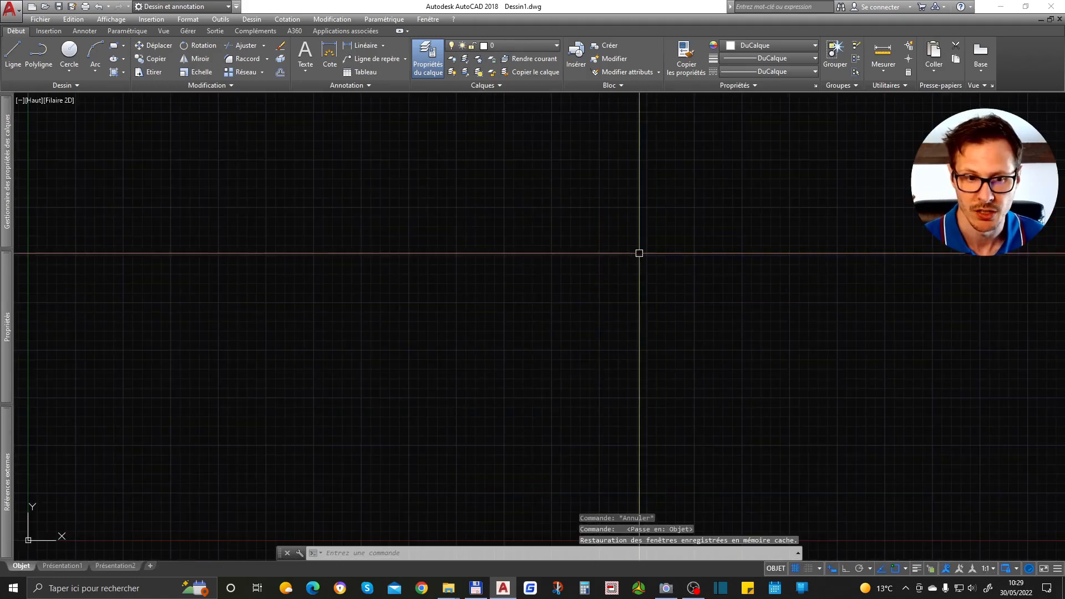
{"action": "mouse_move", "coordinate": [71, 572]}
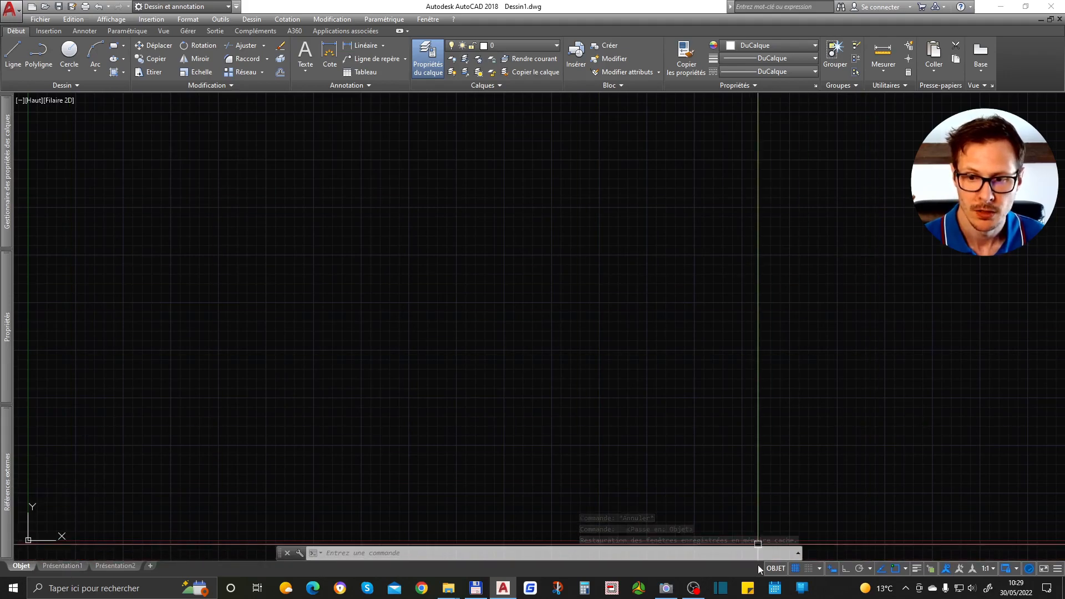
- Switch the drawing grid display off and back on twice
{"action": "left_click", "coordinate": [796, 570]}
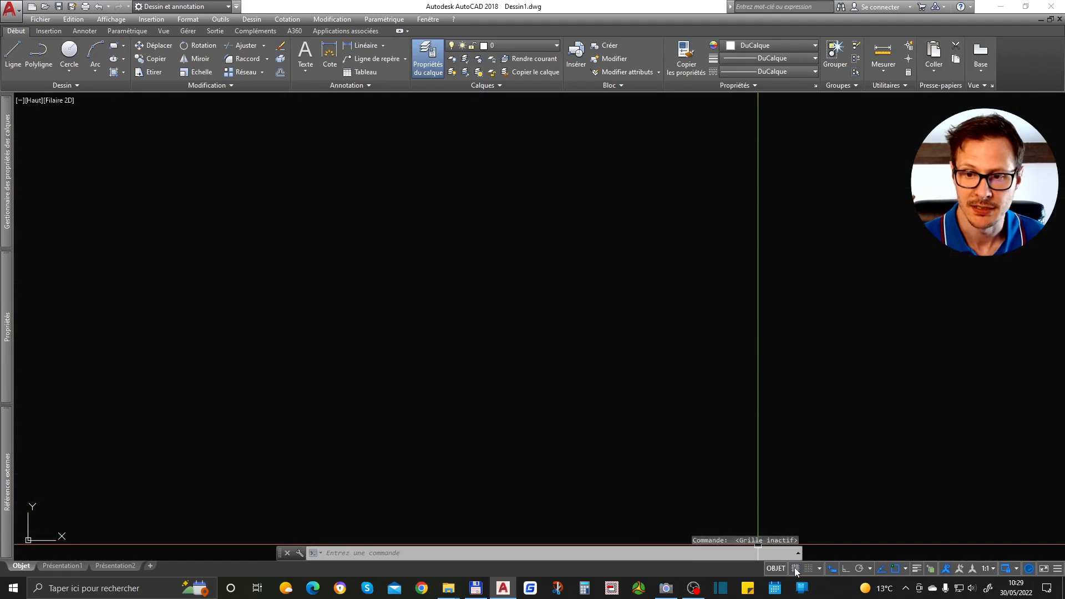
{"action": "left_click", "coordinate": [796, 569]}
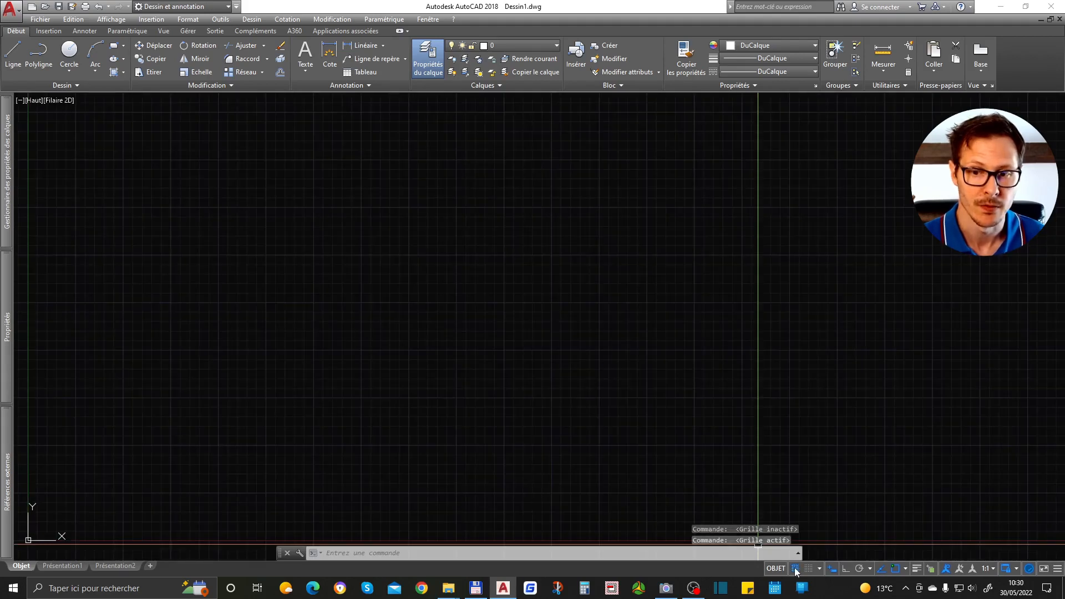
{"action": "left_click", "coordinate": [796, 569]}
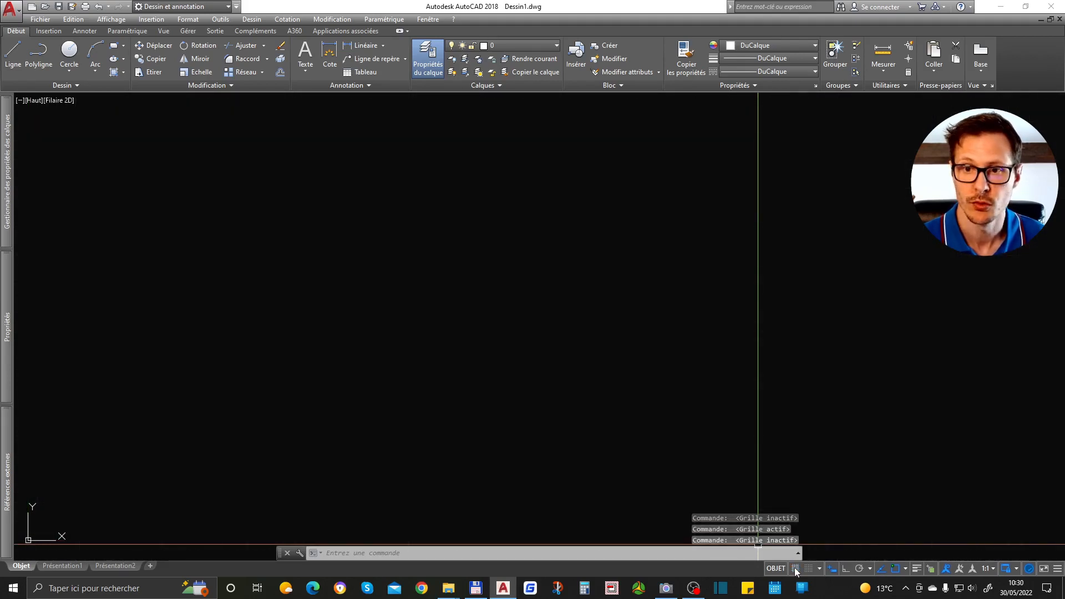
{"action": "left_click", "coordinate": [796, 569]}
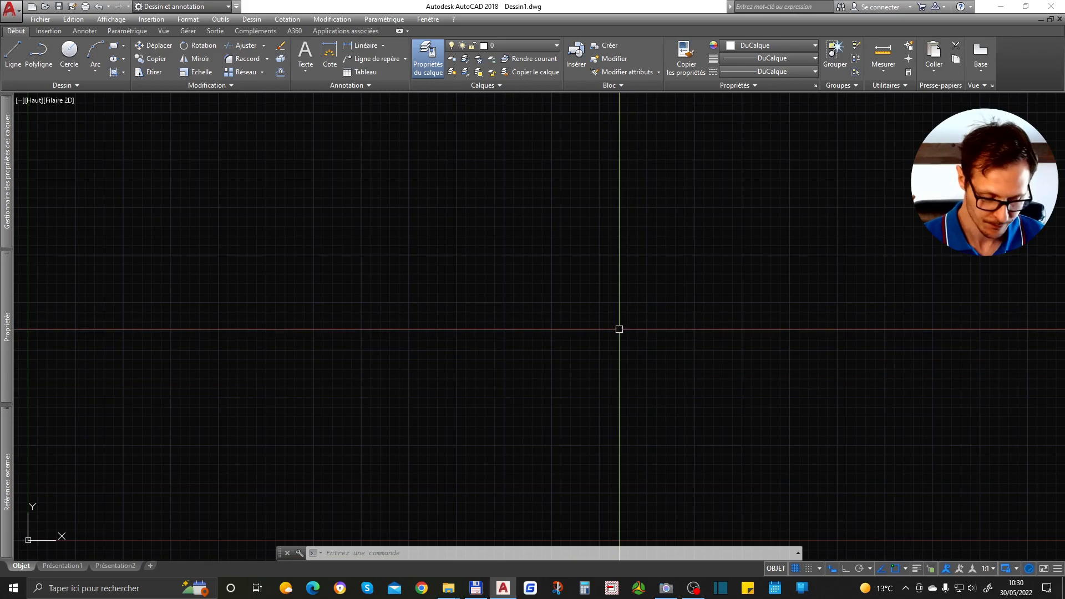
- Draw a single, nearly horizontal line segment from the middle of model space using the Line command
{"action": "type", "text": "L"}
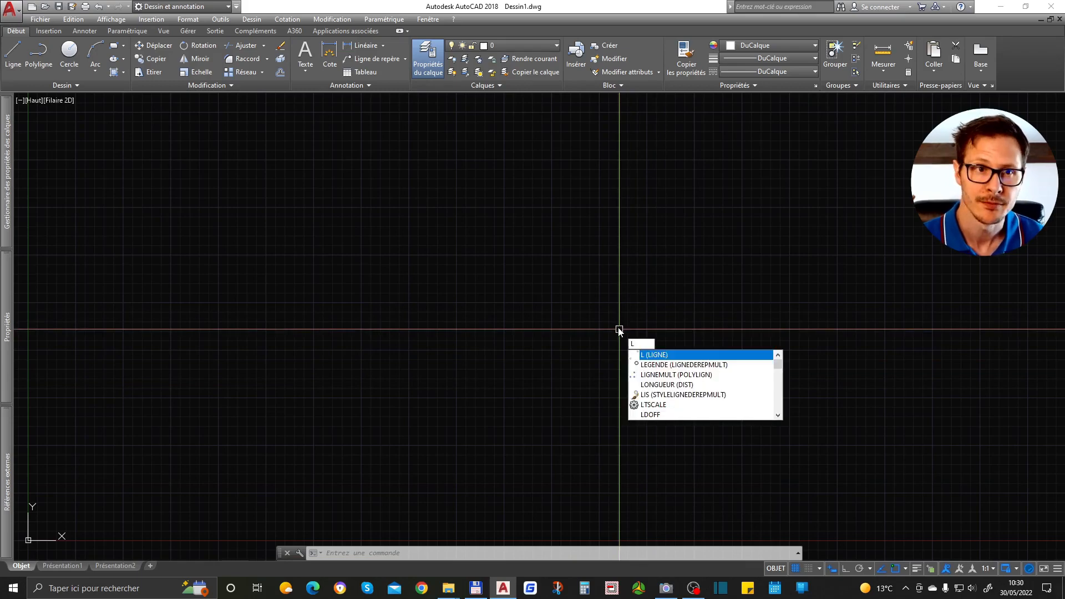
{"action": "key", "text": "Escape"}
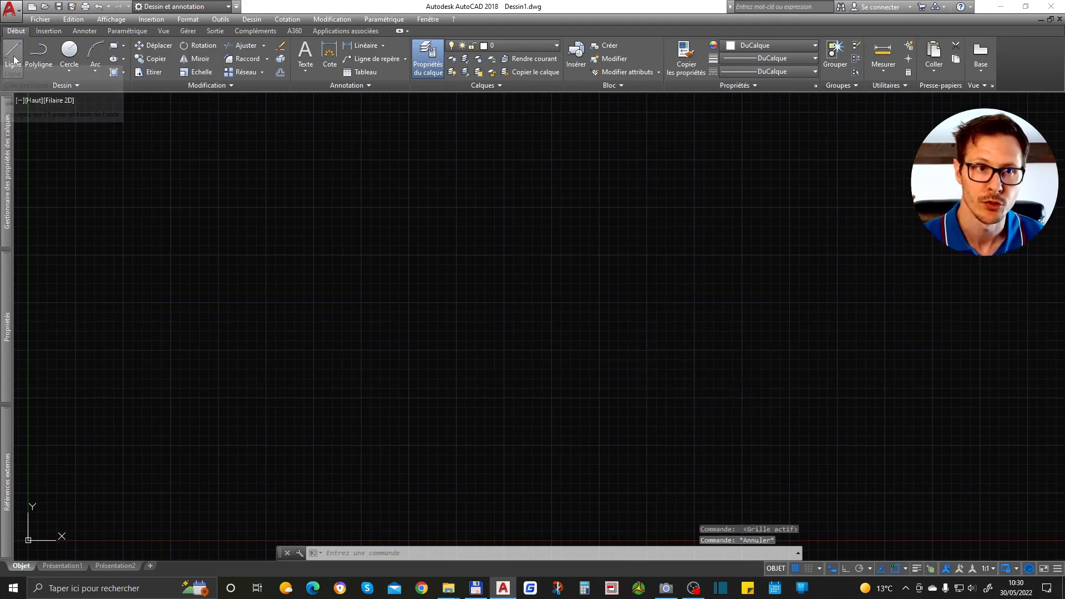
{"action": "type", "text": "L"}
{"action": "key", "text": "Return"}
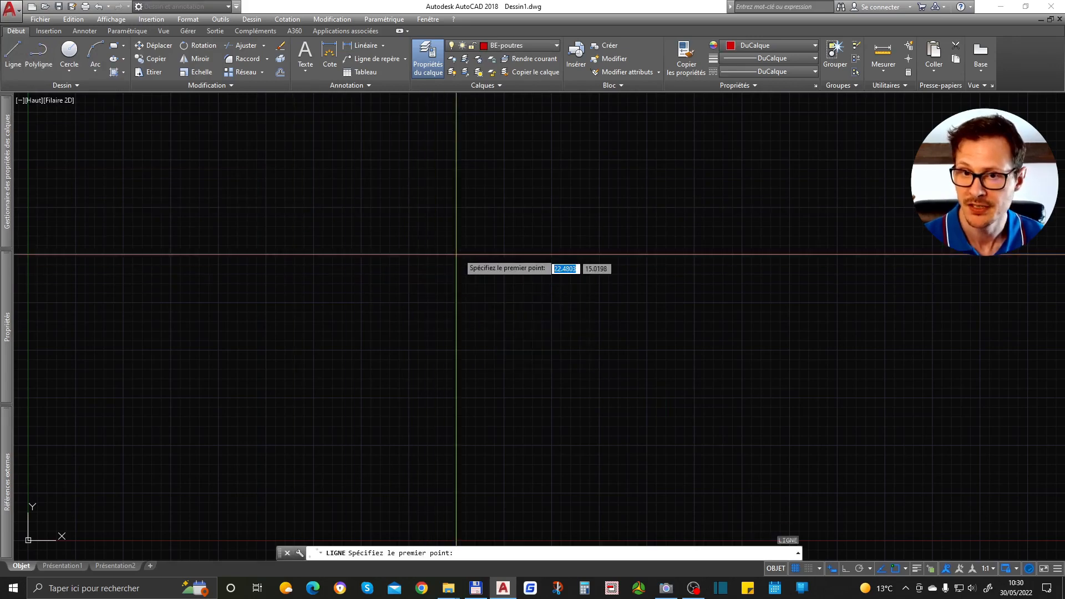
{"action": "left_click", "coordinate": [514, 282]}
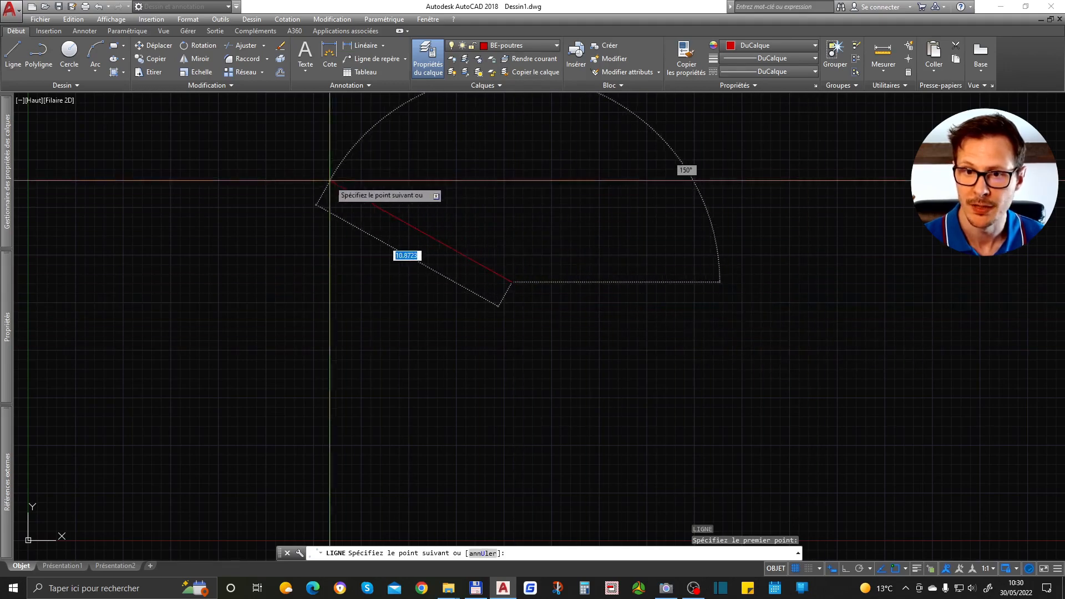
{"action": "left_click", "coordinate": [766, 271]}
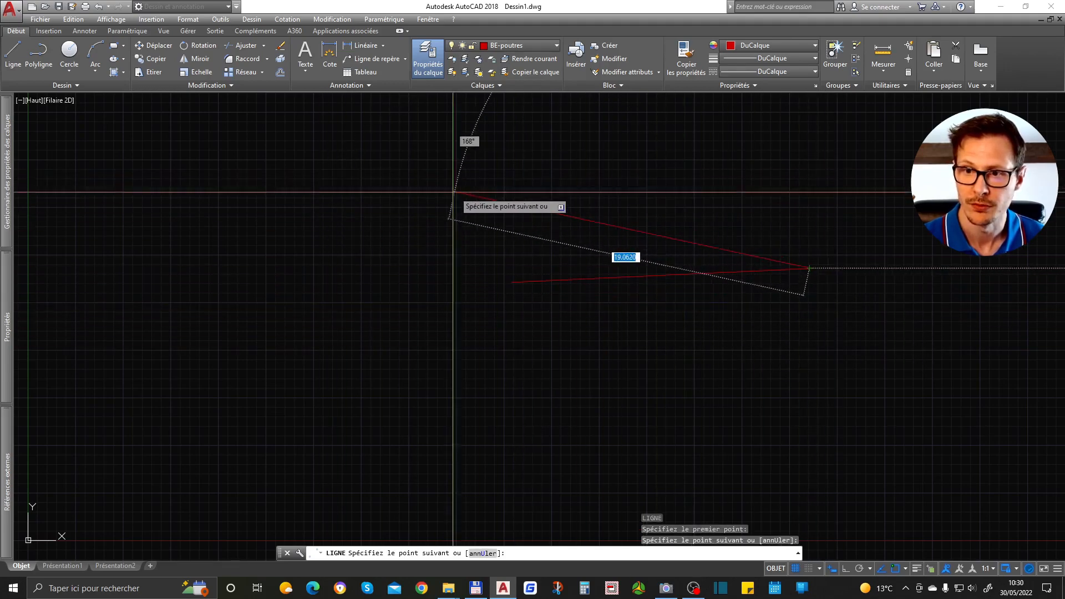
{"action": "key", "text": "Escape"}
- Select the line segment with a crossing window and delete it
{"action": "left_click", "coordinate": [797, 238]}
{"action": "left_click", "coordinate": [769, 297]}
{"action": "key", "text": "Delete"}
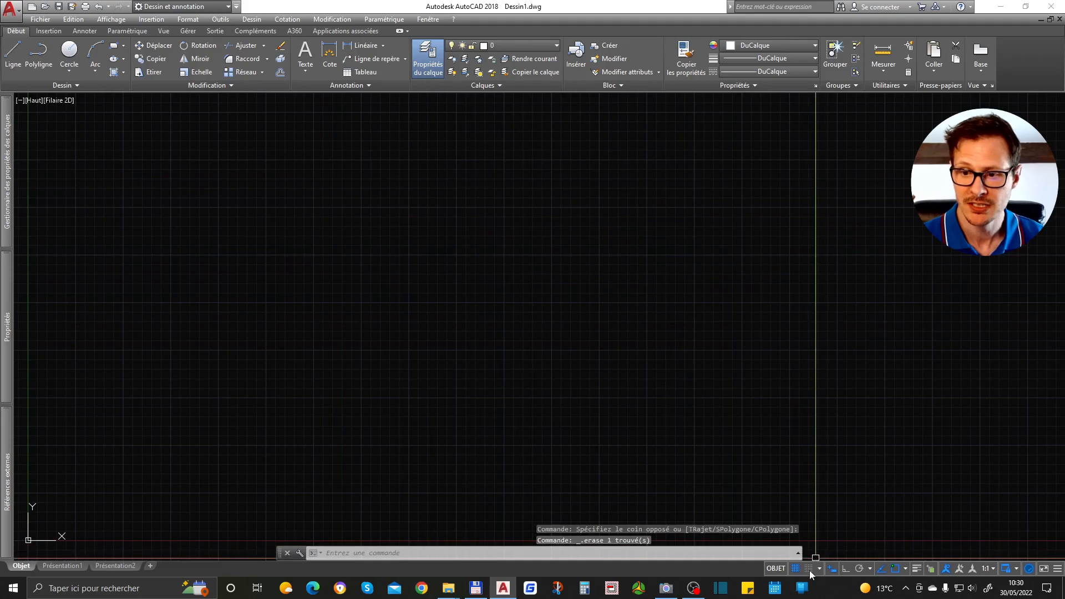
- Turn on grid snap and draw a horizontal line about 16 units long with the Line command
{"action": "left_click", "coordinate": [811, 570]}
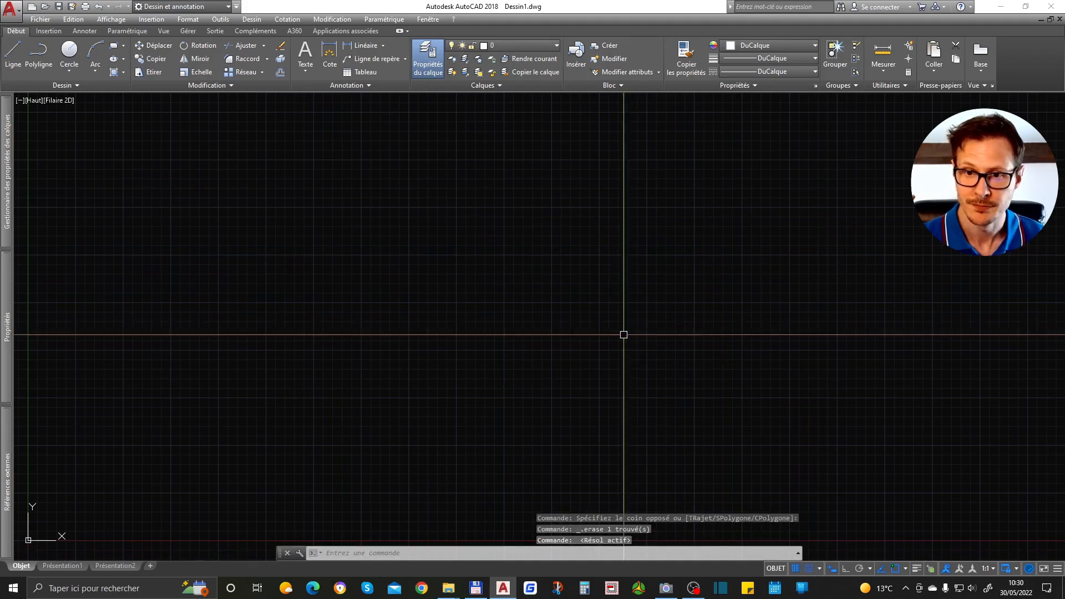
{"action": "type", "text": "l"}
{"action": "key", "text": "Return"}
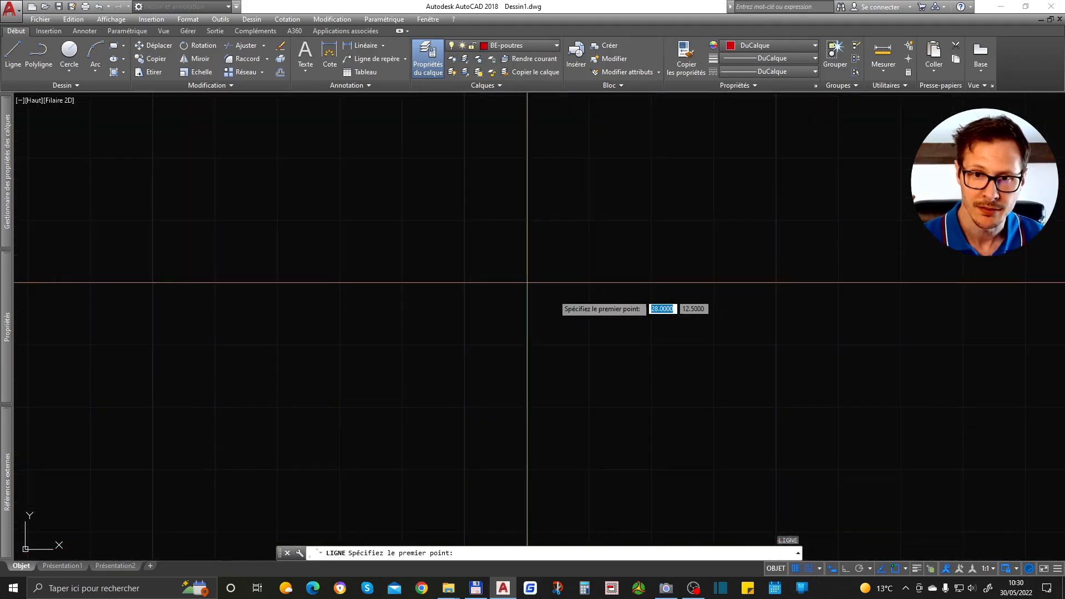
{"action": "scroll", "coordinate": [476, 316], "scroll_direction": "down", "scroll_amount": 3}
{"action": "scroll", "coordinate": [459, 312], "scroll_direction": "up", "scroll_amount": 4}
{"action": "left_click", "coordinate": [447, 256]}
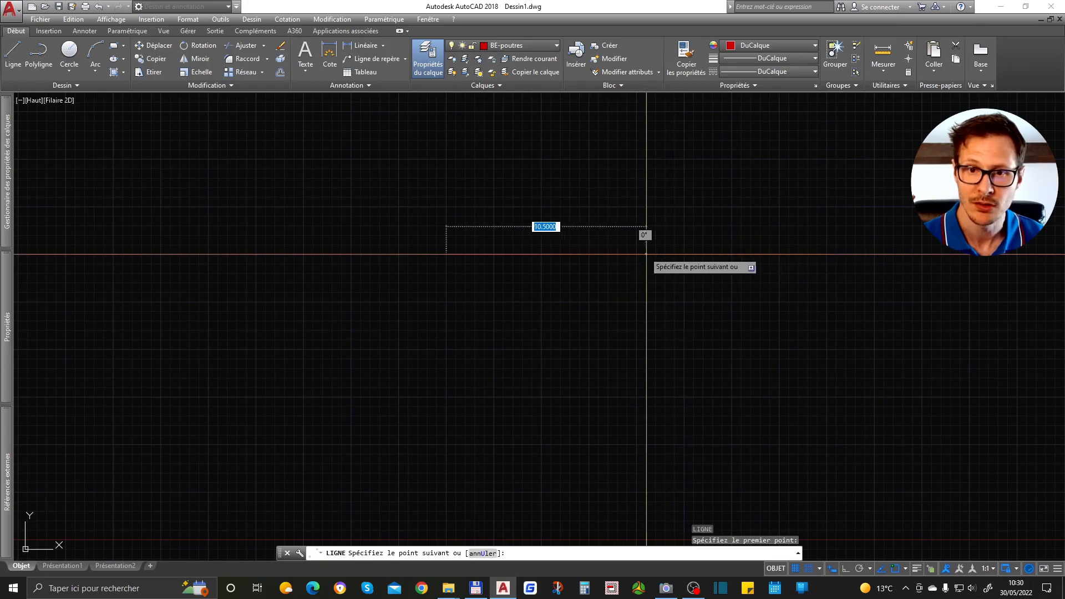
{"action": "left_click", "coordinate": [751, 254]}
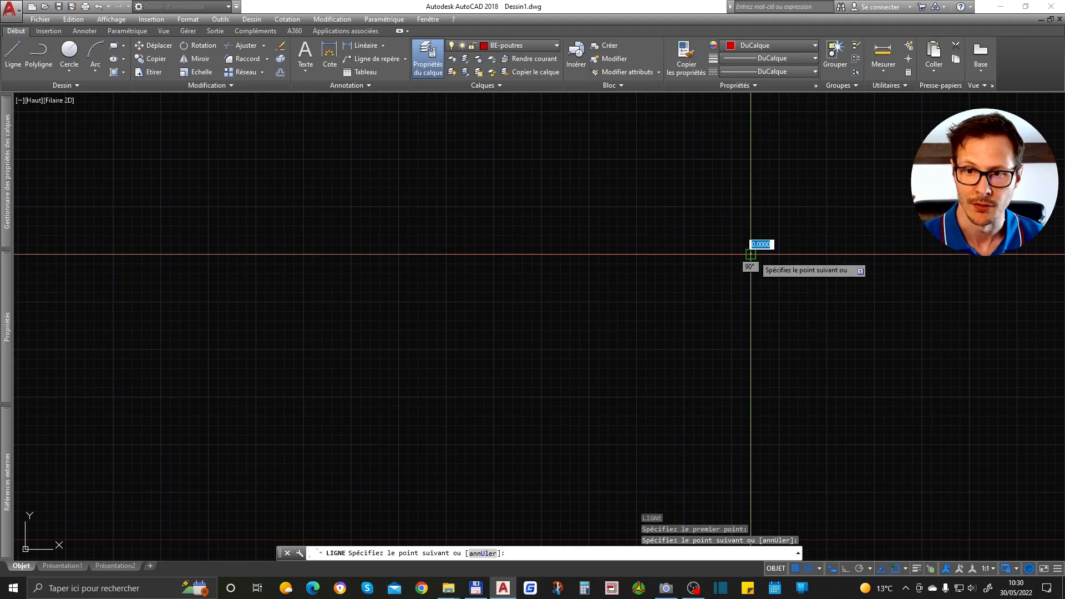
{"action": "key", "text": "Escape"}
- Select the horizontal line and try to stretch it along its own direction from its right endpoint grip
{"action": "scroll", "coordinate": [752, 278], "scroll_direction": "down", "scroll_amount": 5}
{"action": "left_click", "coordinate": [752, 273]}
{"action": "mouse_move", "coordinate": [753, 274]}
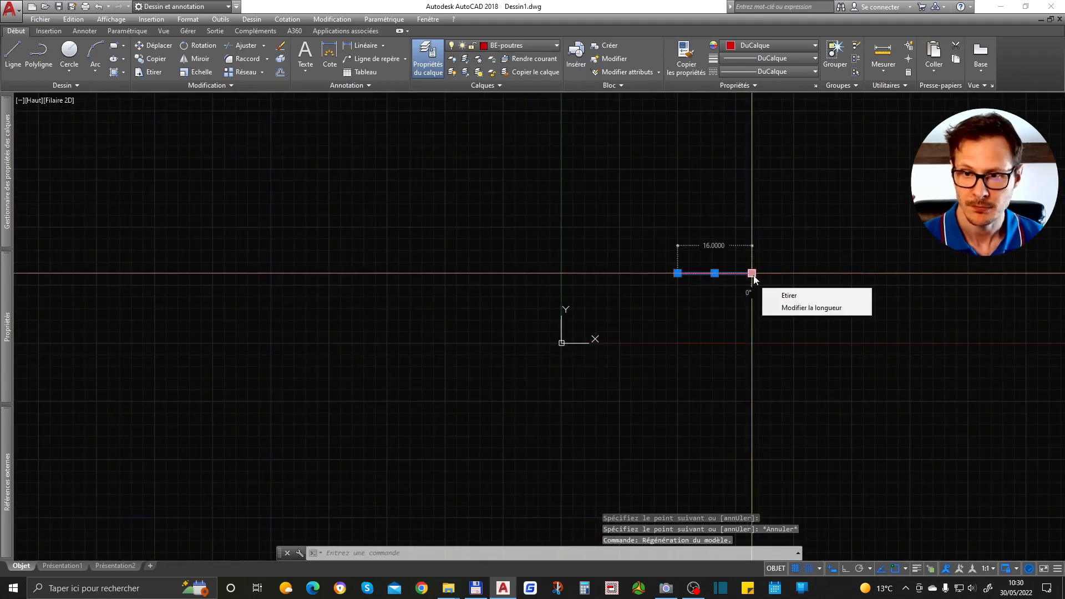
{"action": "left_click", "coordinate": [752, 273]}
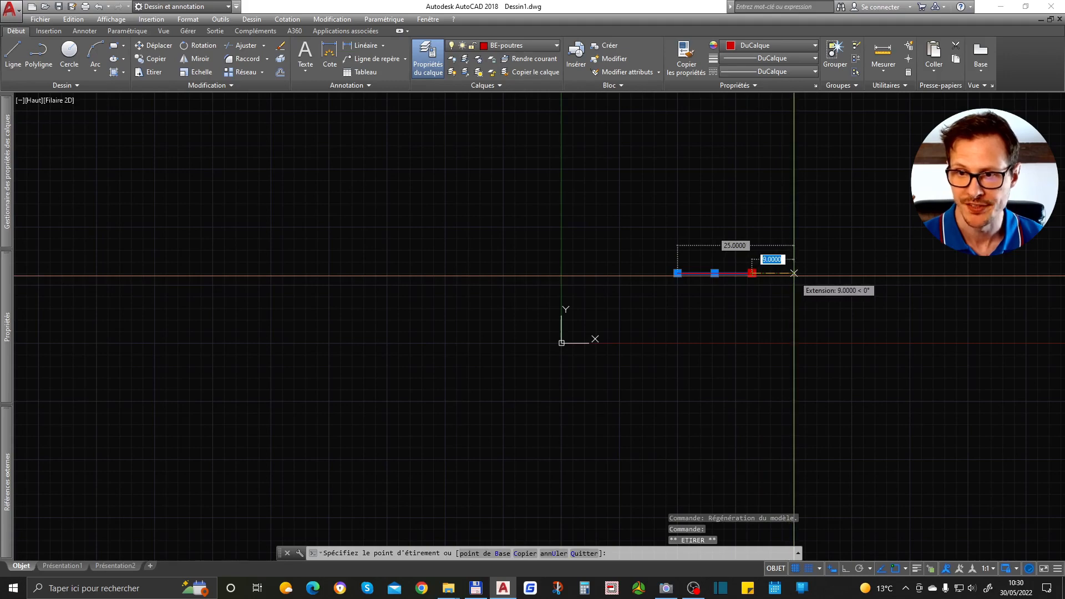
{"action": "key", "text": "Escape"}
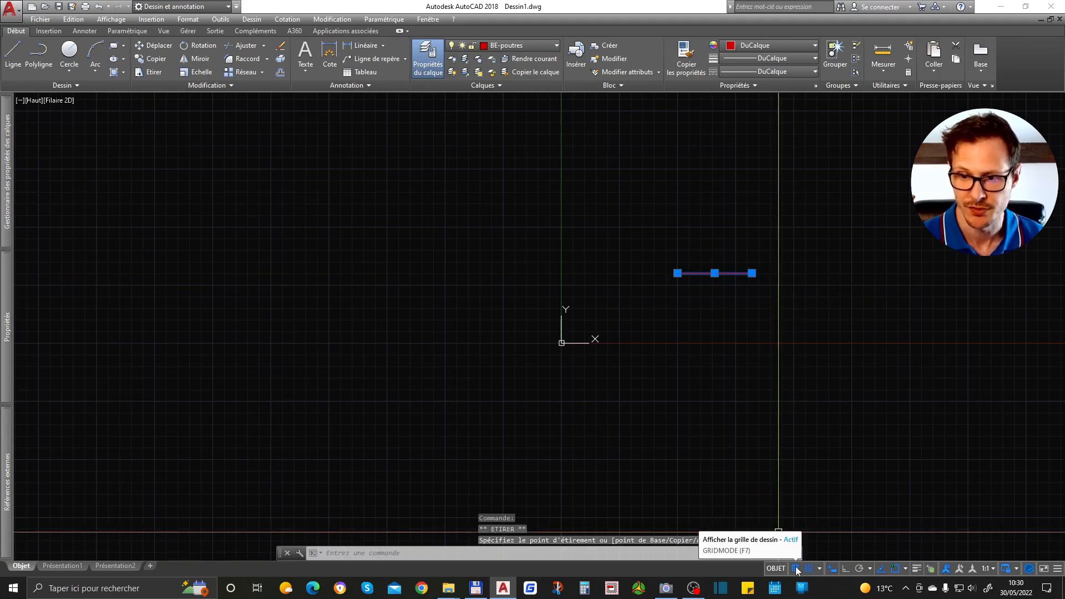
- Review the snap and grid spacing settings, accept them, and switch both snap mode and the grid display off
{"action": "left_click", "coordinate": [787, 554]}
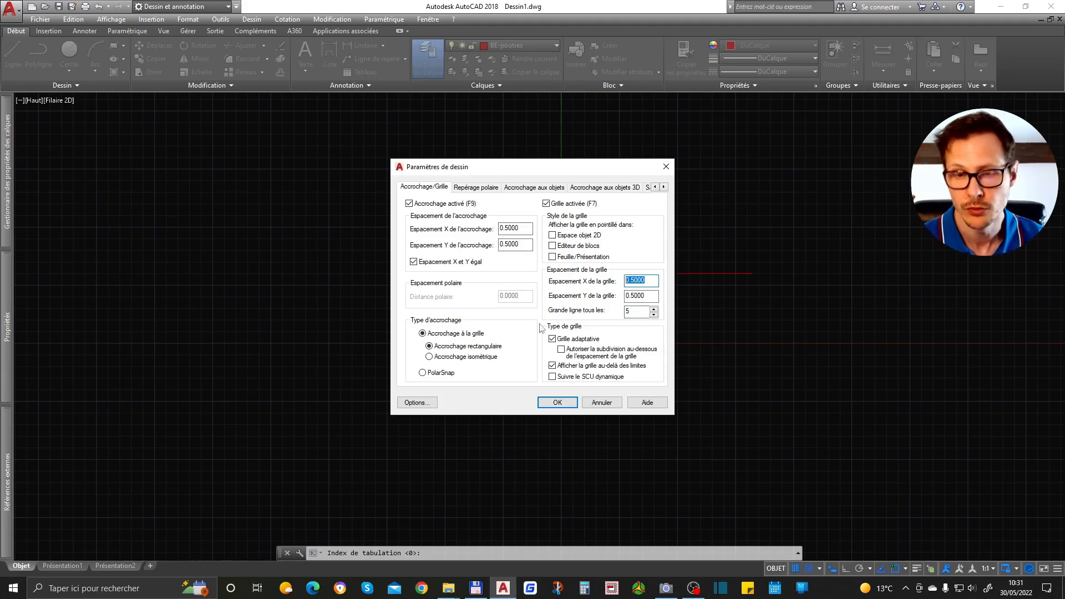
{"action": "left_click", "coordinate": [559, 405]}
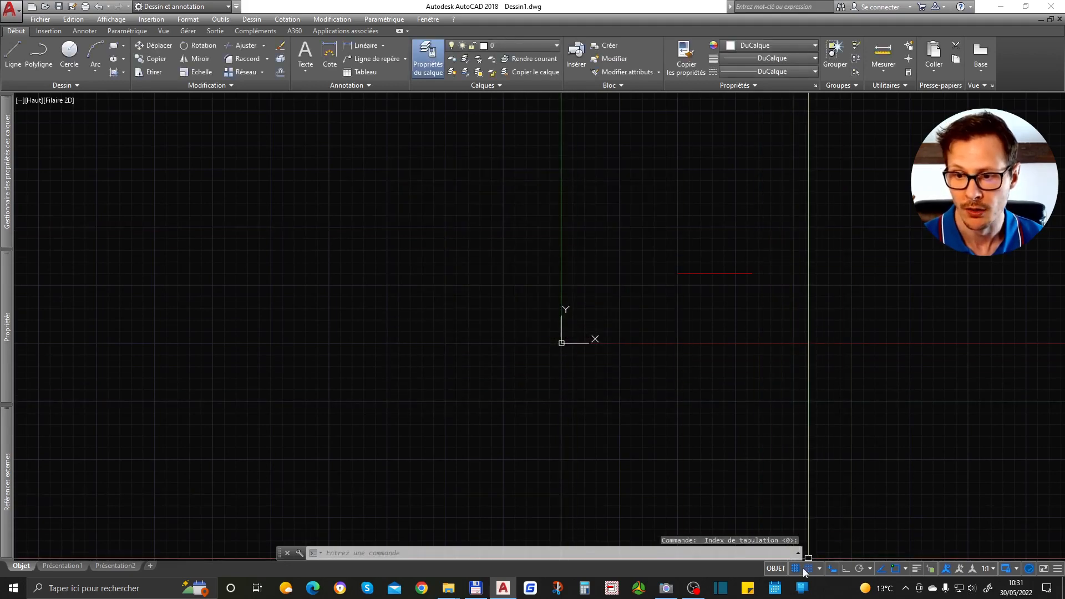
{"action": "left_click", "coordinate": [809, 571]}
{"action": "left_click", "coordinate": [797, 569]}
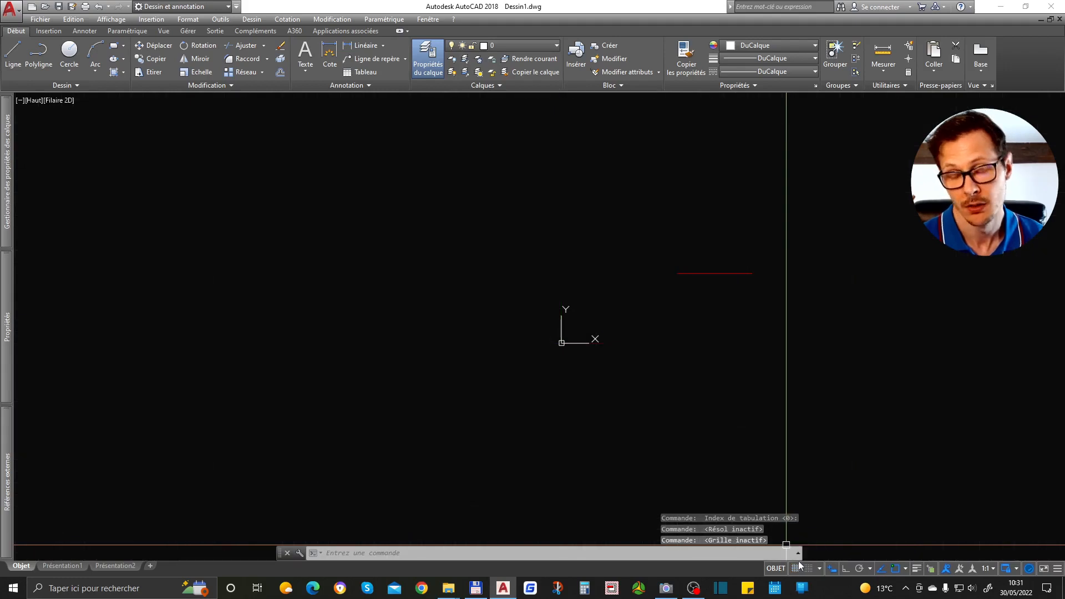
{"action": "key", "text": "Escape"}
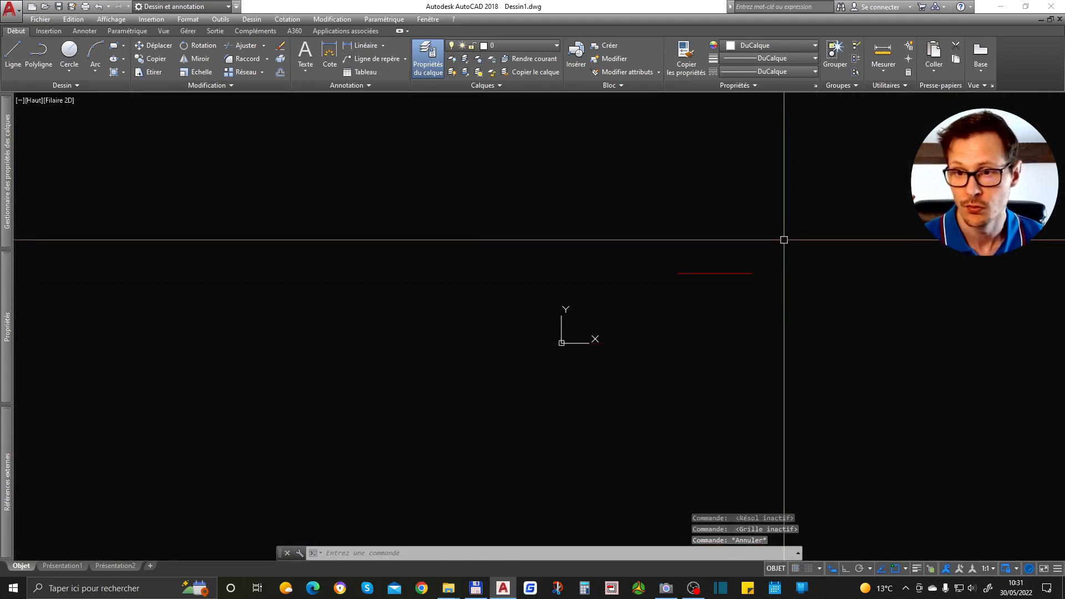
- Select the red horizontal line with a crossing window and delete it
{"action": "left_click", "coordinate": [785, 239]}
{"action": "left_click", "coordinate": [698, 348]}
{"action": "key", "text": "Delete"}
- Start a line in the empty drawing area and switch Ortho mode on, off and on again while previewing the segment
{"action": "middle_click_drag", "start_coordinate": [718, 300], "coordinate": [533, 357]}
{"action": "middle_click_drag", "start_coordinate": [633, 263], "coordinate": [535, 318]}
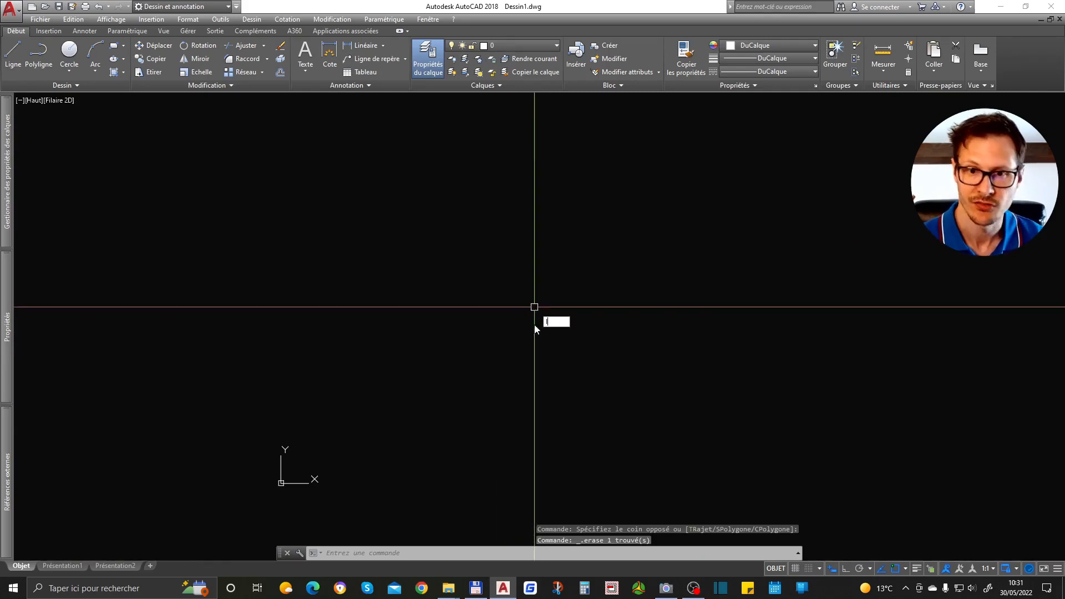
{"action": "key", "text": "Return"}
{"action": "left_click", "coordinate": [499, 306]}
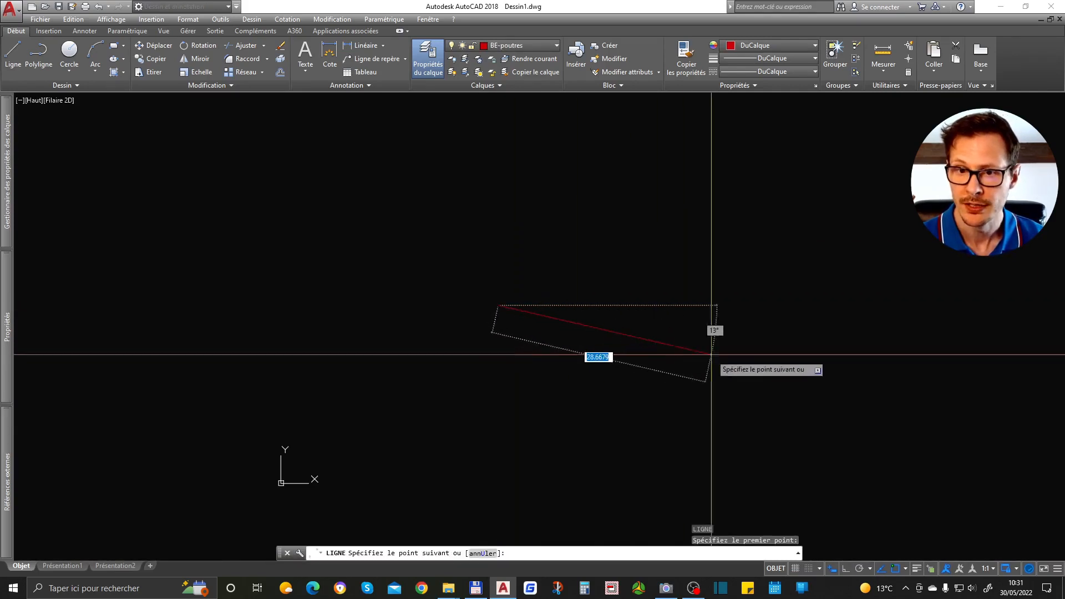
{"action": "key", "text": "F8"}
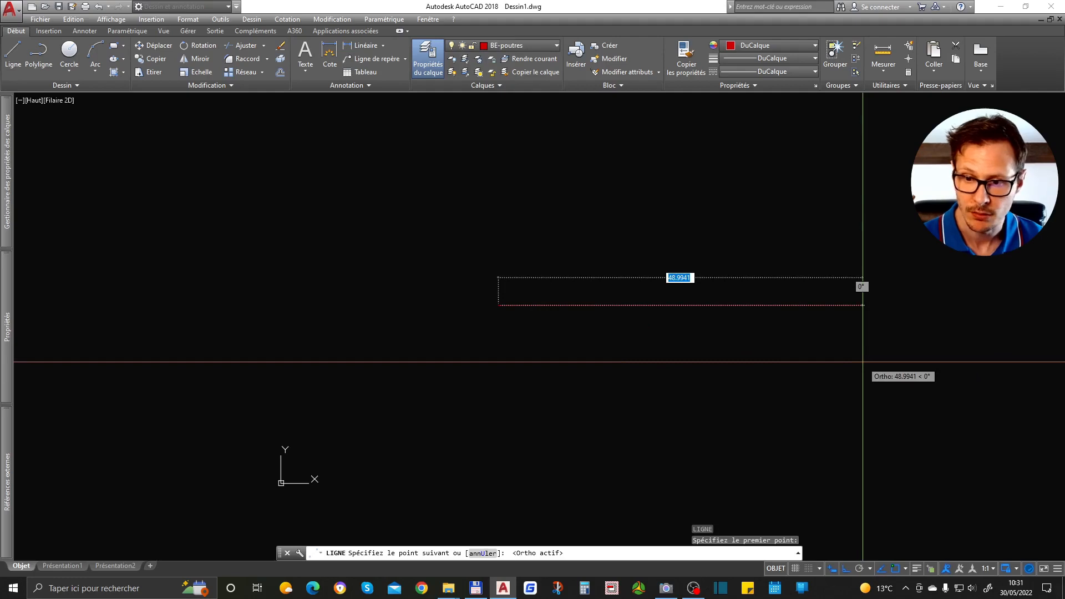
{"action": "left_click", "coordinate": [846, 574]}
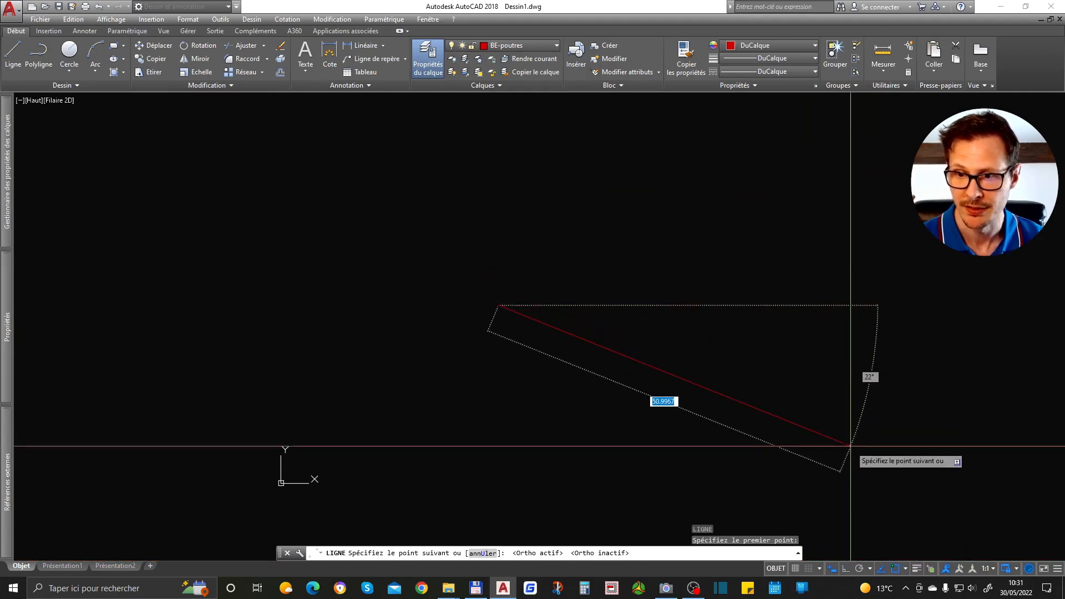
{"action": "left_click", "coordinate": [843, 575]}
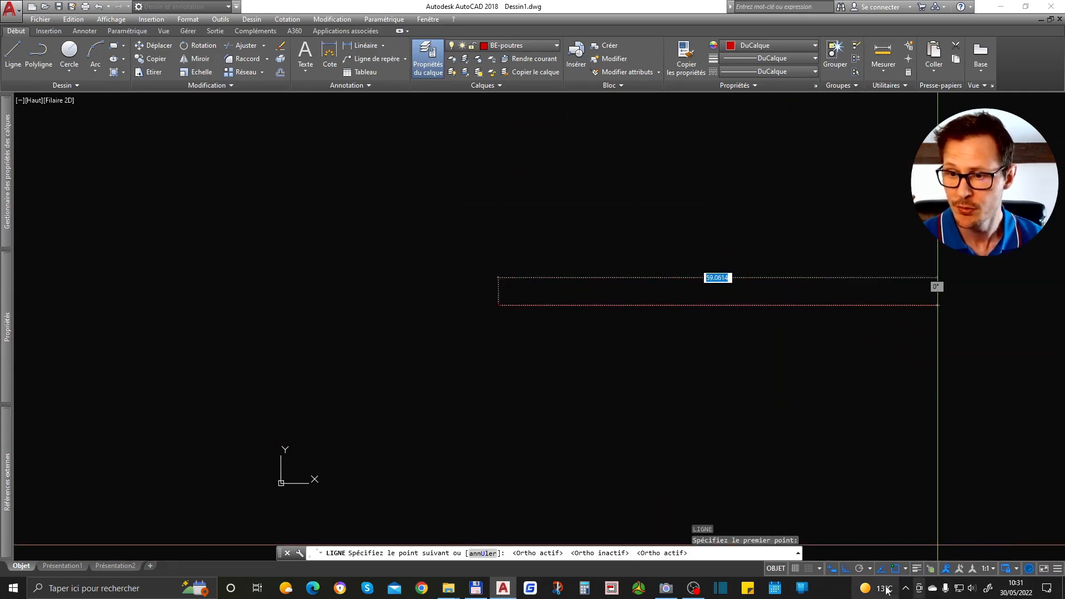
- Turn on polar tracking with the 45, 90, 135, 180... angle increments and abandon the line in progress
{"action": "left_click", "coordinate": [862, 570]}
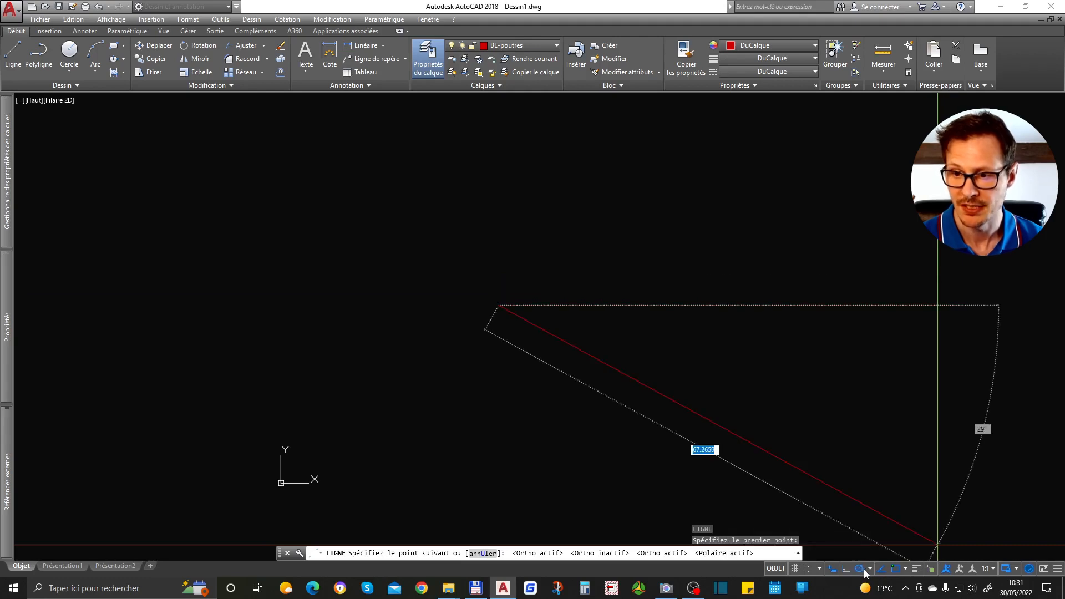
{"action": "left_click", "coordinate": [871, 570]}
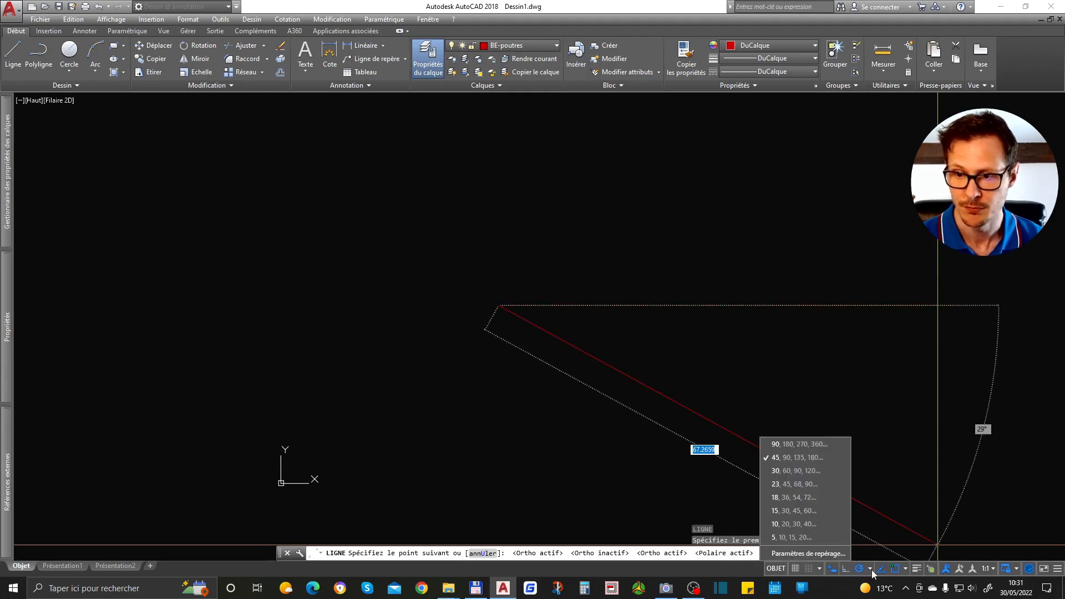
{"action": "left_click", "coordinate": [808, 462]}
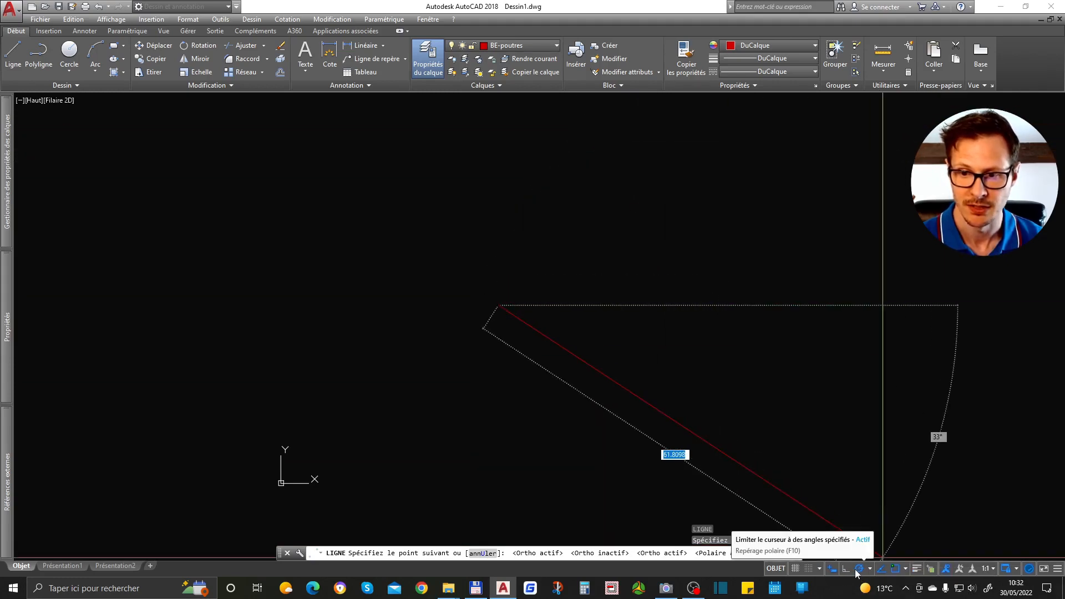
{"action": "scroll", "coordinate": [549, 410], "scroll_direction": "down", "scroll_amount": 4}
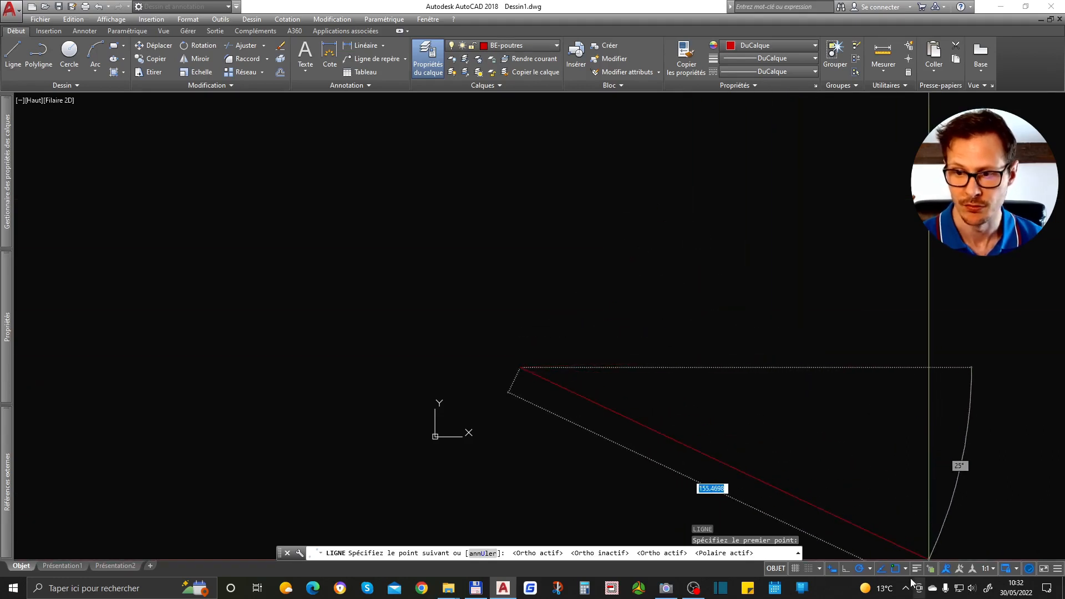
{"action": "left_click", "coordinate": [869, 569]}
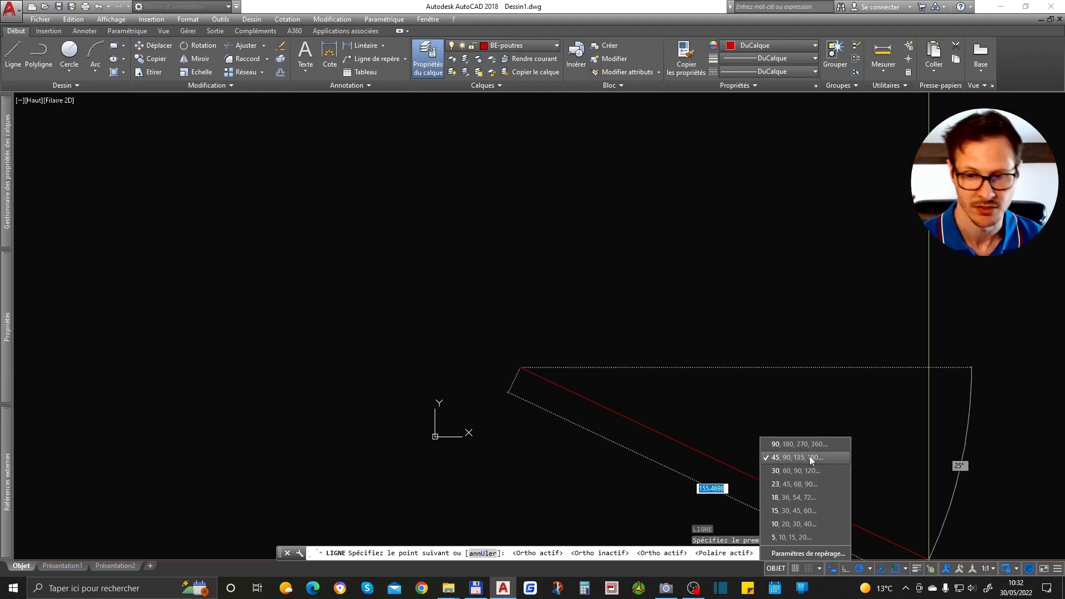
{"action": "key", "text": "Escape"}
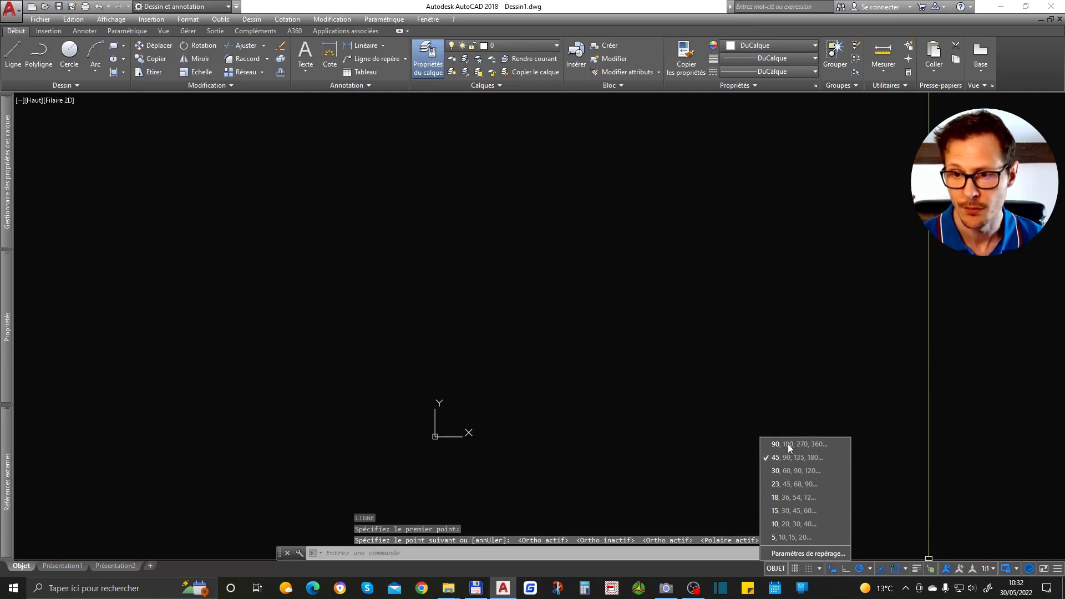
{"action": "left_click", "coordinate": [796, 458]}
- Turn on Ortho mode, start a new line above the origin, and toggle Ortho off and back on twice while previewing it
{"action": "scroll", "coordinate": [775, 471], "scroll_direction": "down", "scroll_amount": 4}
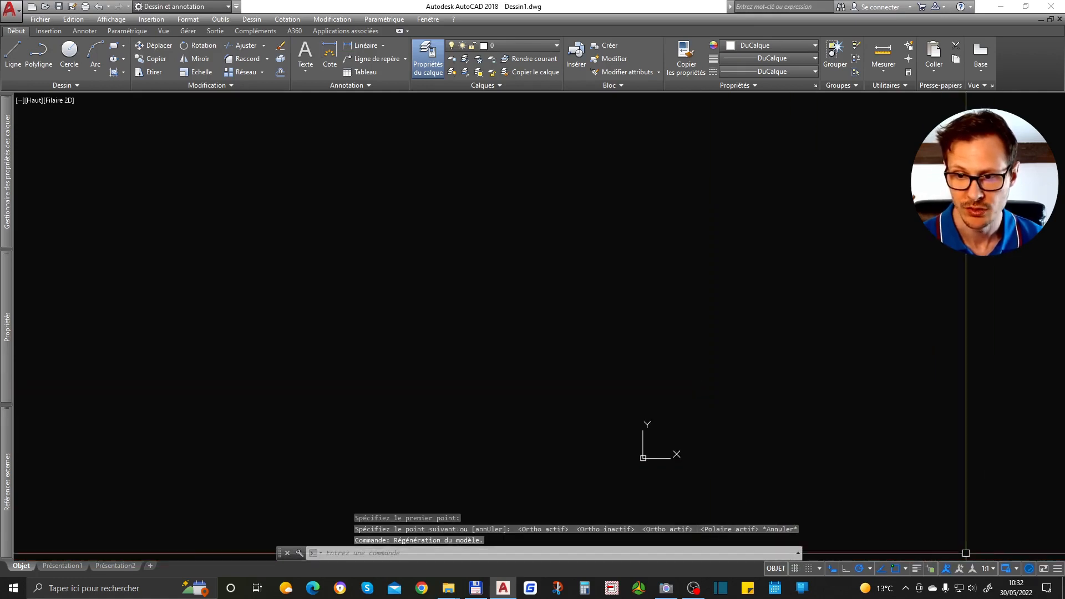
{"action": "left_click", "coordinate": [848, 573]}
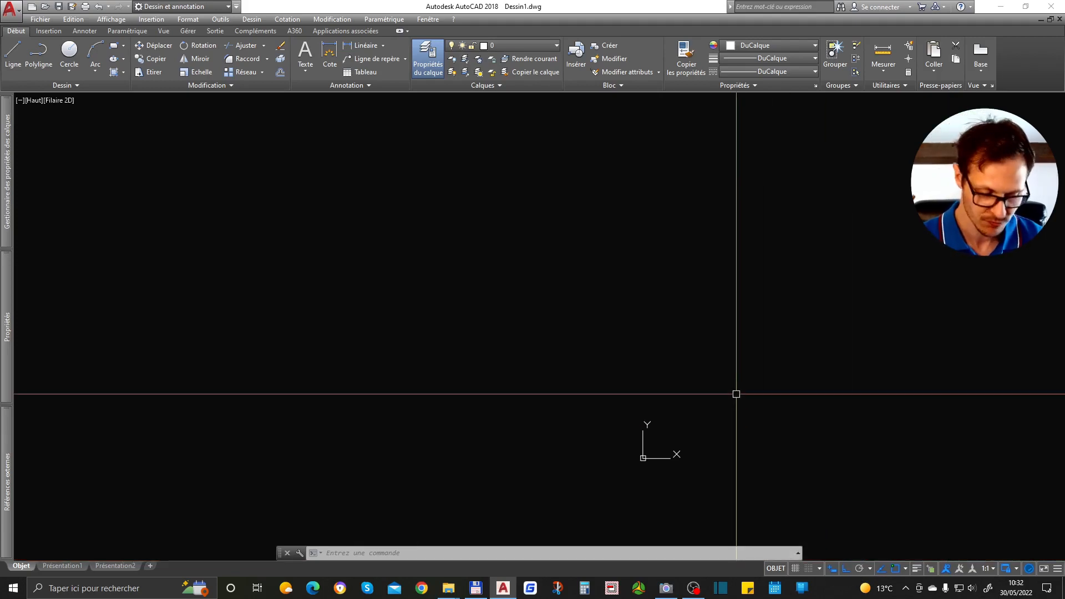
{"action": "type", "text": "l"}
{"action": "key", "text": "Return"}
{"action": "left_click", "coordinate": [611, 239]}
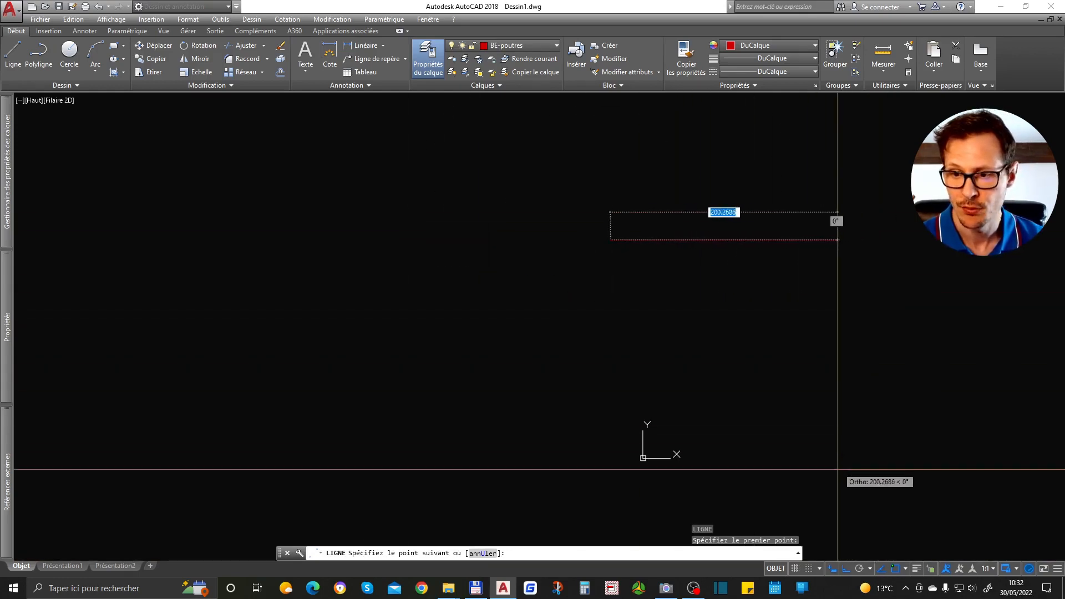
{"action": "scroll", "coordinate": [387, 233], "scroll_direction": "down", "scroll_amount": 3}
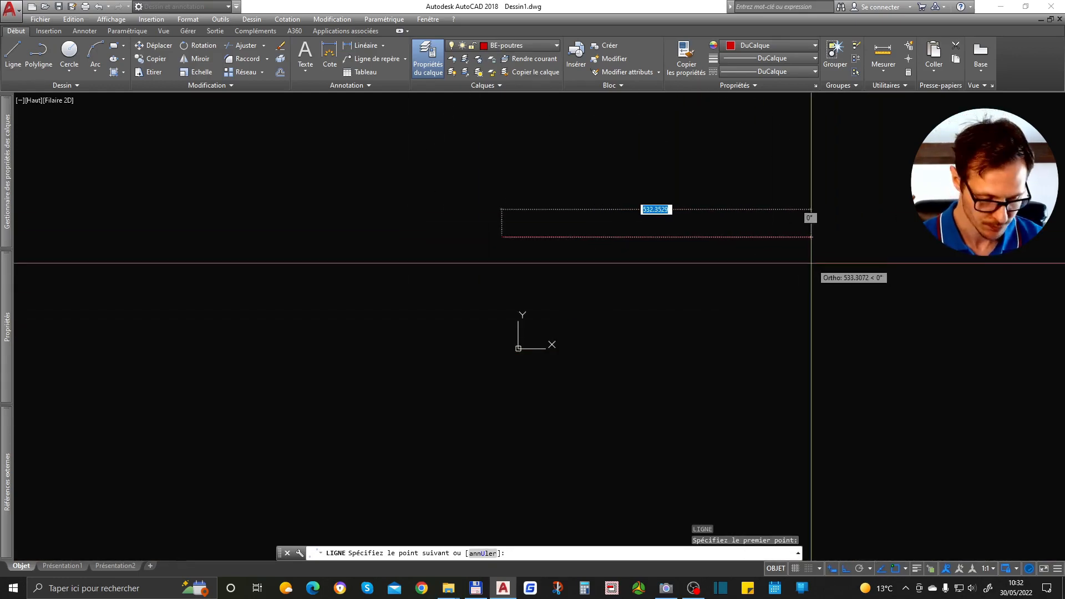
{"action": "key", "text": "F8"}
{"action": "key", "text": "F8"}
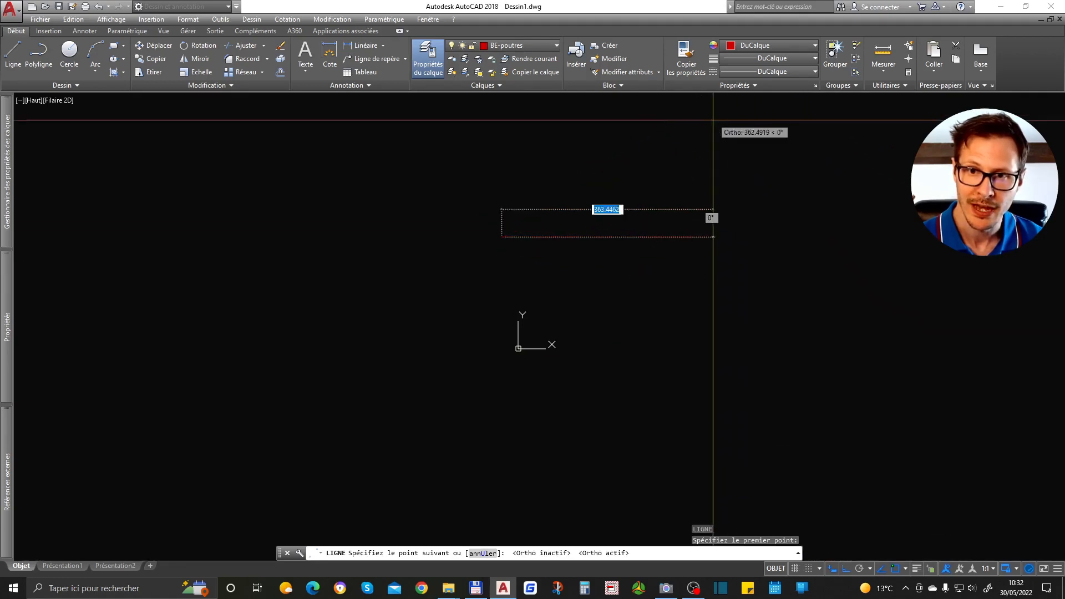
{"action": "left_click", "coordinate": [846, 573]}
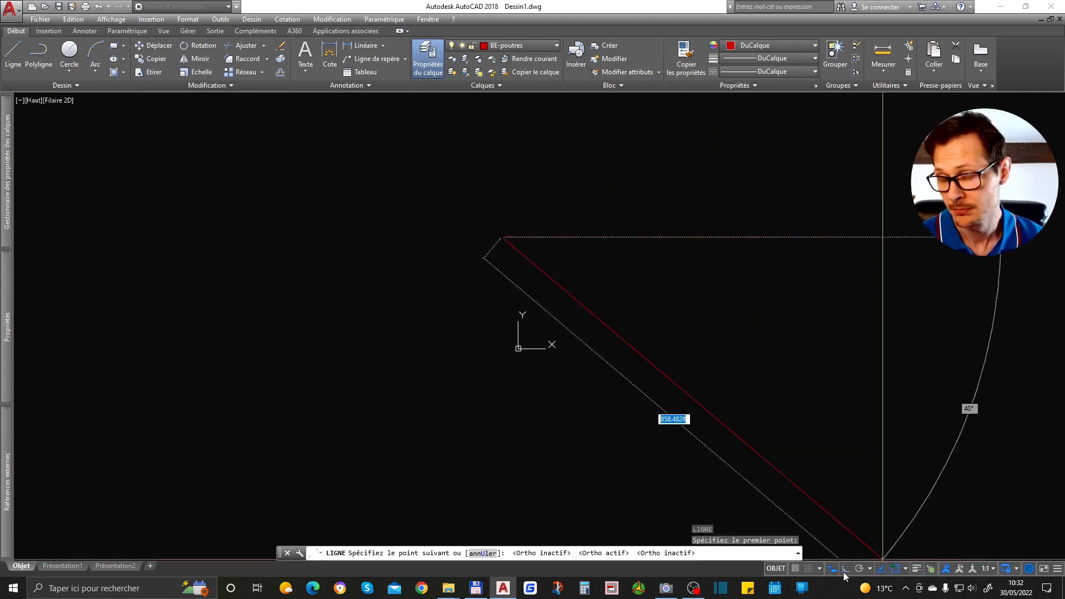
{"action": "left_click", "coordinate": [846, 569]}
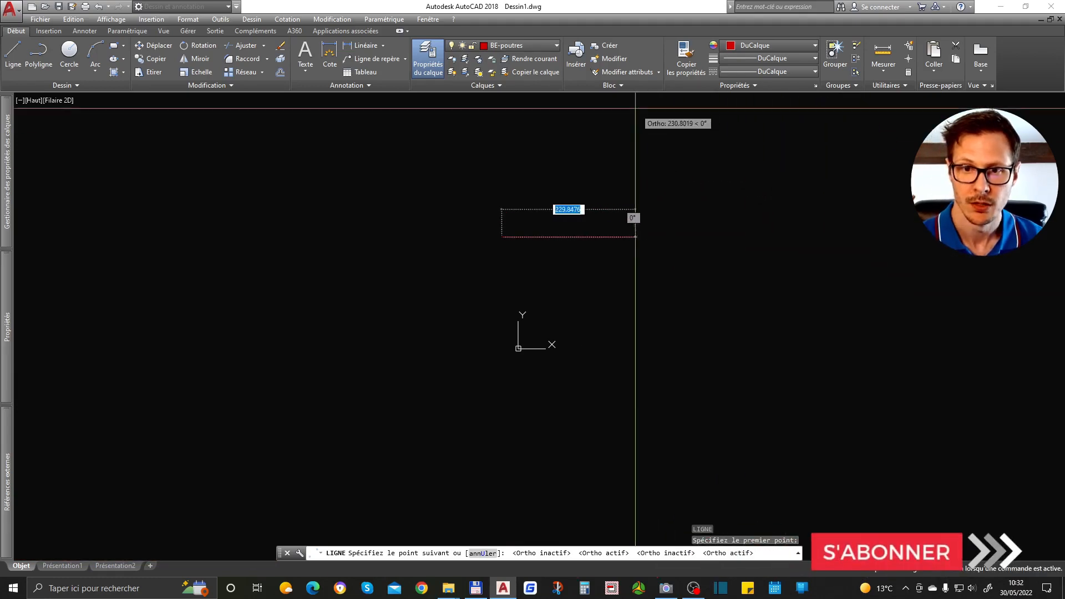
- Complete the line as a closed right triangle with a horizontal base about 300 units long and a vertical side at its right end
{"action": "scroll", "coordinate": [638, 207], "scroll_direction": "up", "scroll_amount": 2}
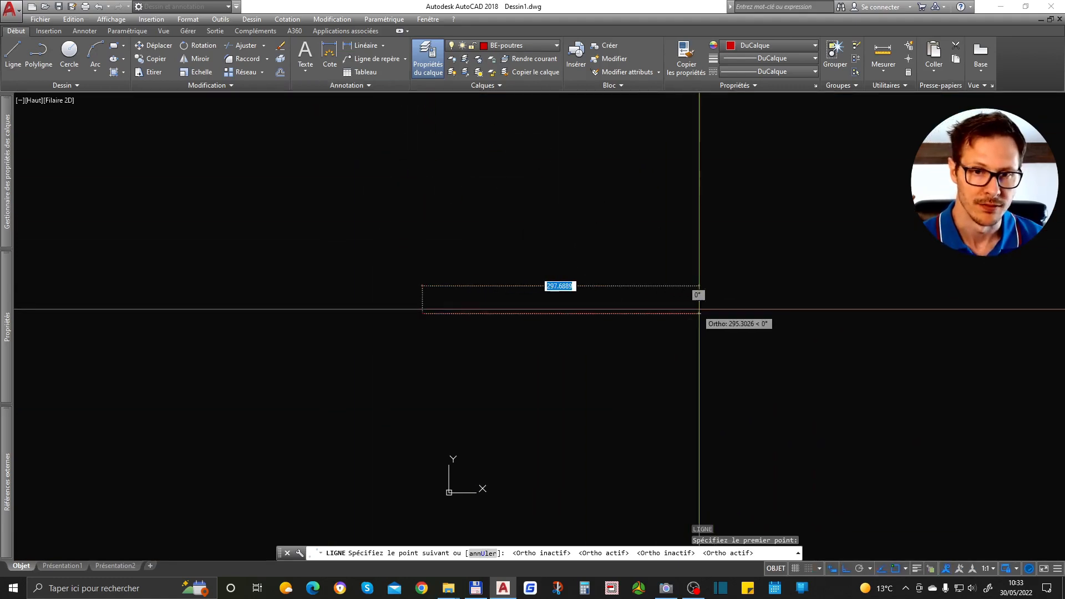
{"action": "left_click", "coordinate": [705, 313]}
{"action": "left_click", "coordinate": [705, 158]}
{"action": "type", "text": "c"}
{"action": "key", "text": "Return"}
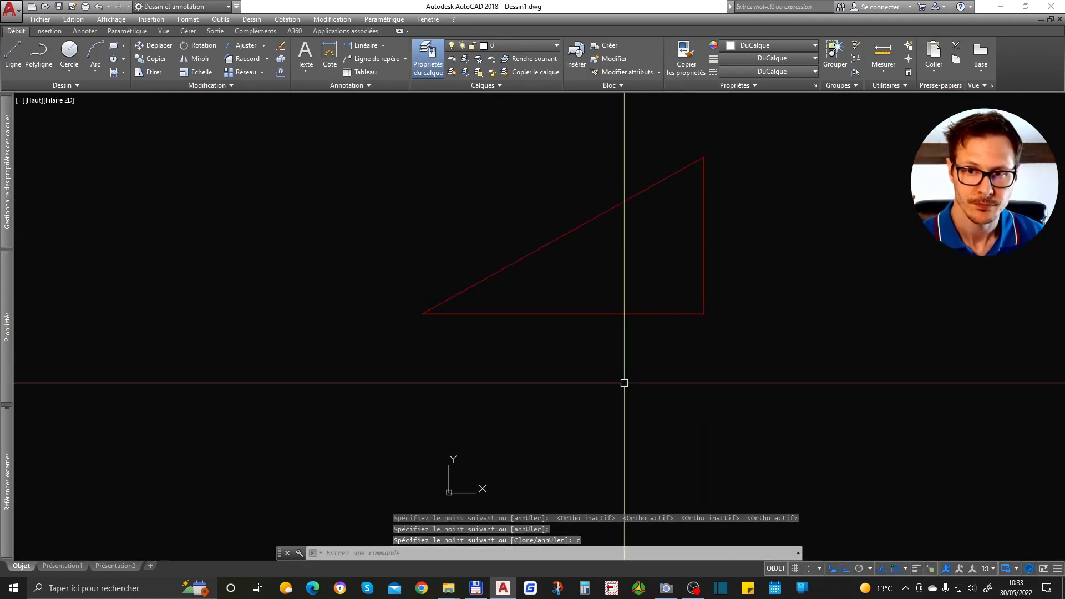
- Select the whole triangle with a crossing window and delete it
{"action": "scroll", "coordinate": [709, 217], "scroll_direction": "down", "scroll_amount": 5}
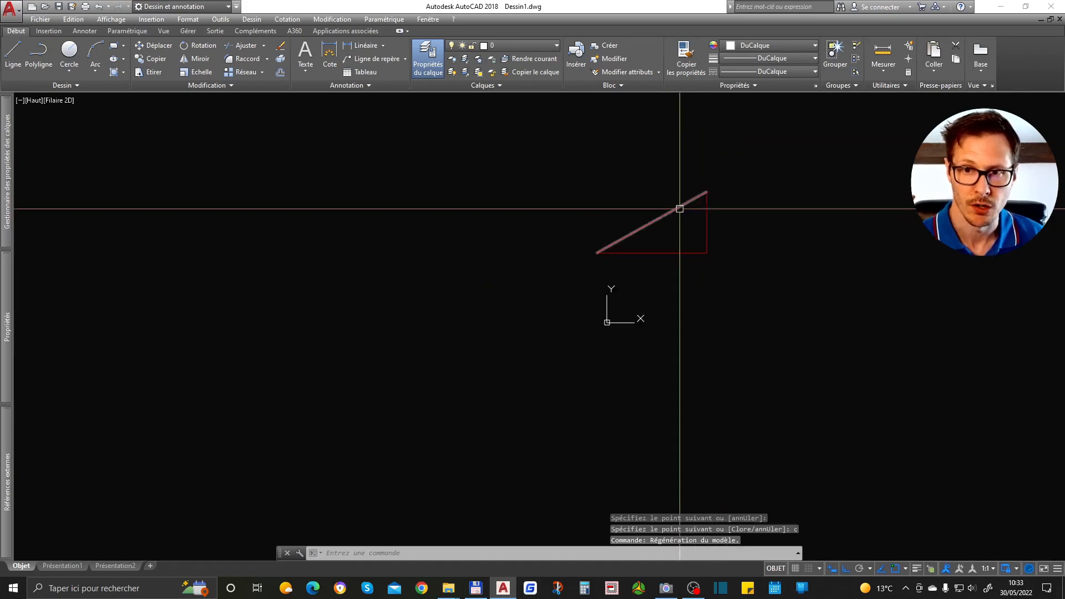
{"action": "scroll", "coordinate": [716, 185], "scroll_direction": "up", "scroll_amount": 4}
{"action": "left_click", "coordinate": [724, 197]}
{"action": "left_click", "coordinate": [611, 381]}
{"action": "type", "text": "l"}
{"action": "key", "text": "Return"}
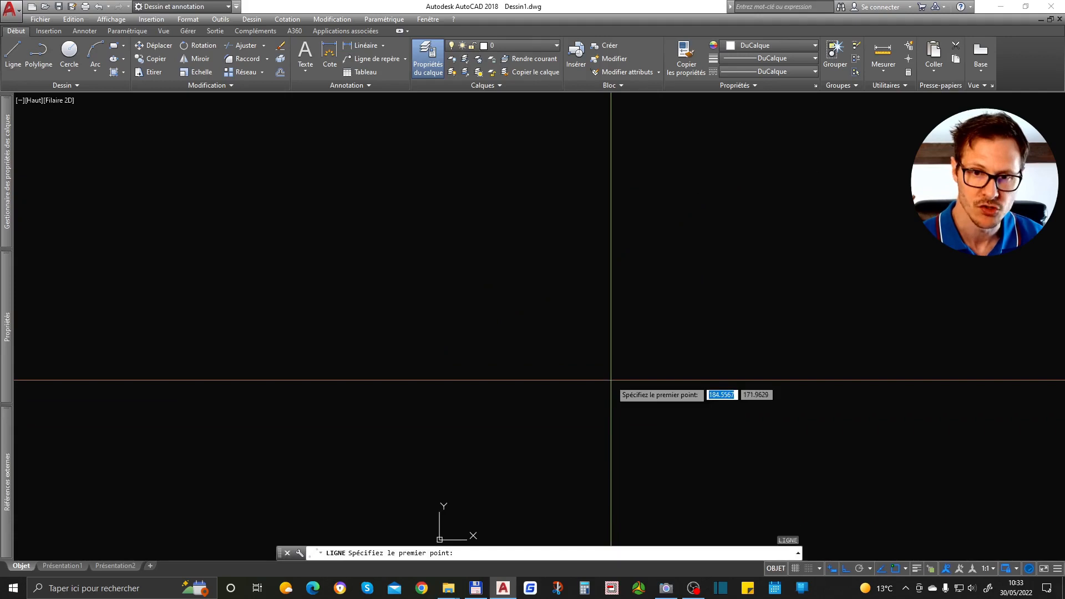
{"action": "key", "text": "Escape"}
- Start a line above and to the right of the origin and preview a horizontal segment of 300 units
{"action": "type", "text": "l"}
{"action": "key", "text": "Return"}
{"action": "left_click", "coordinate": [568, 319]}
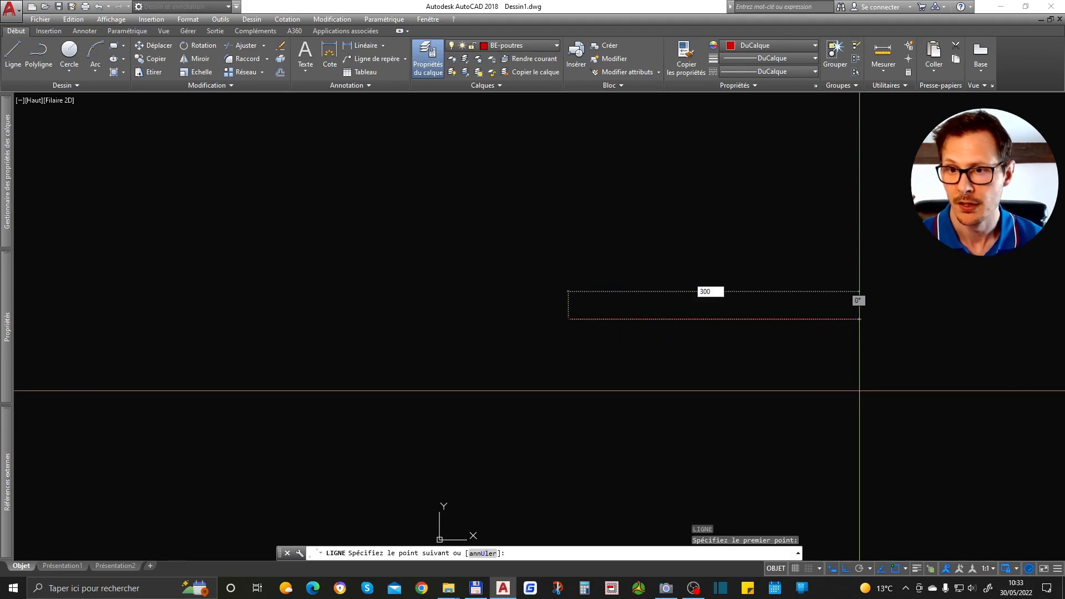
- Cancel the pending 300-unit length entry and turn off dynamic input for the line in progress
{"action": "key", "text": "Escape"}
{"action": "key", "text": "Return"}
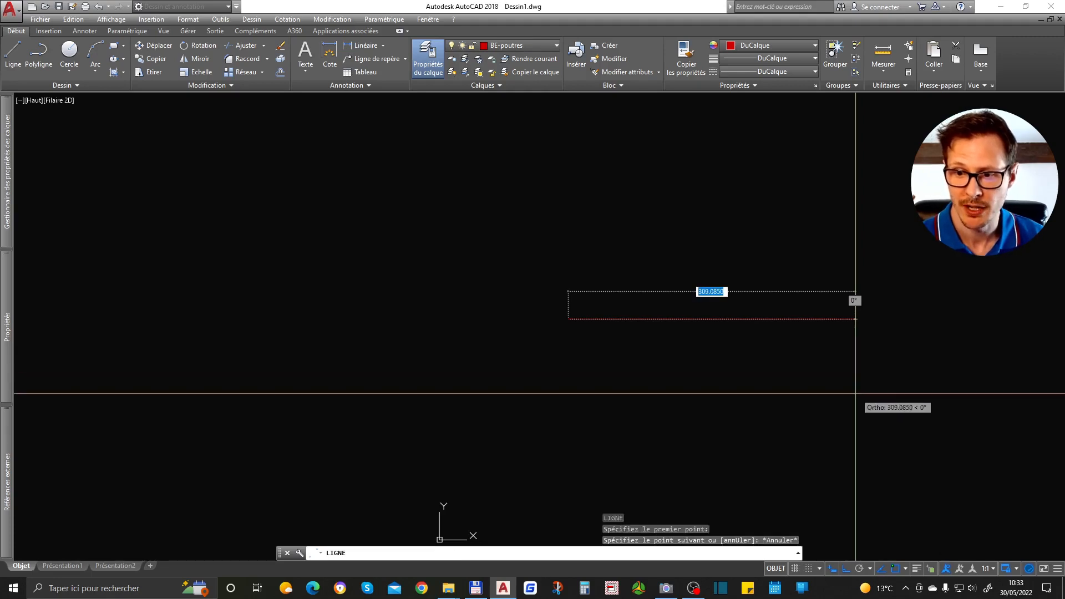
{"action": "left_click", "coordinate": [833, 569]}
{"action": "key", "text": "Escape"}
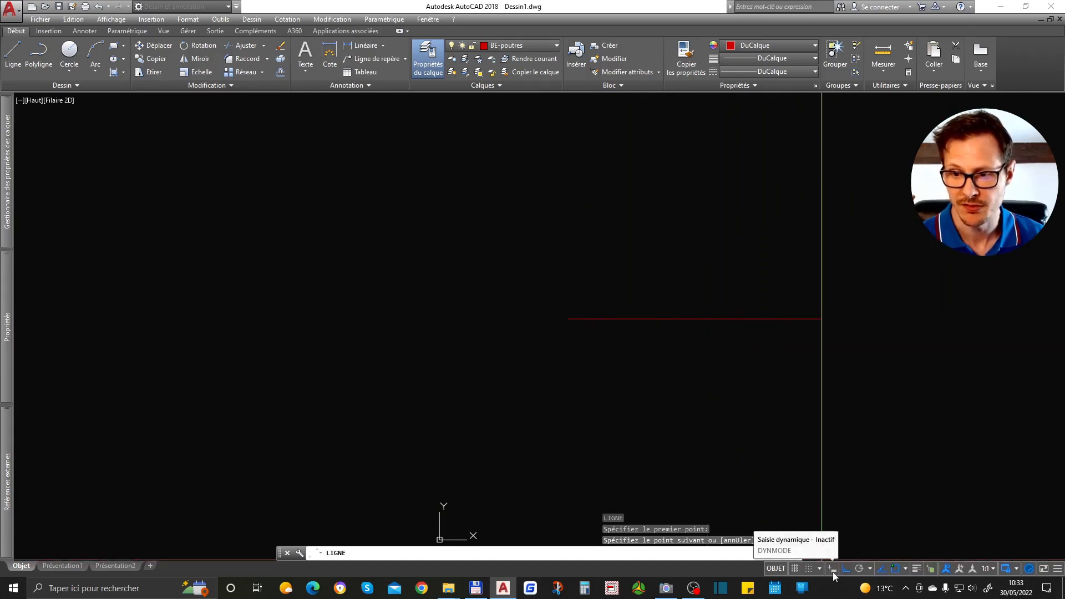
- Show and hide the Transparence control in the status bar, and hide and restore the Epaisseur de ligne control
{"action": "left_click", "coordinate": [1058, 568]}
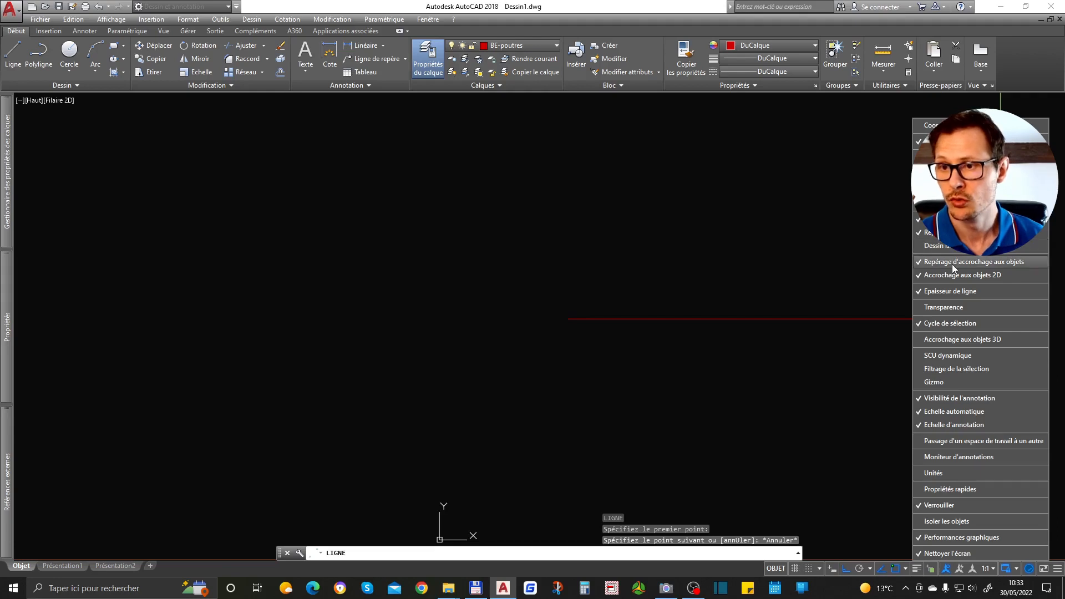
{"action": "left_click", "coordinate": [946, 307]}
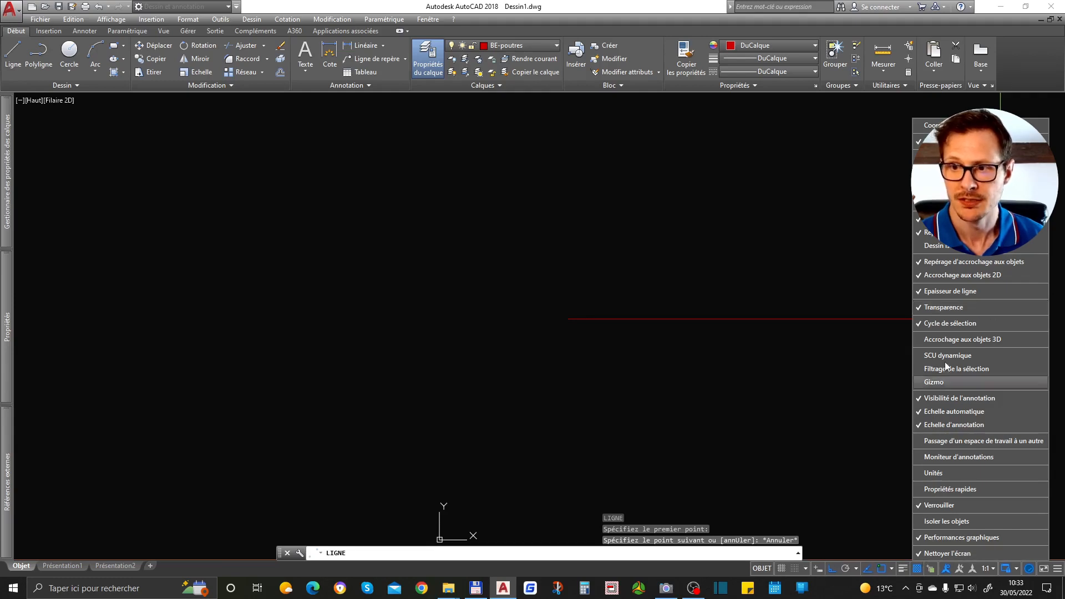
{"action": "left_click", "coordinate": [952, 309]}
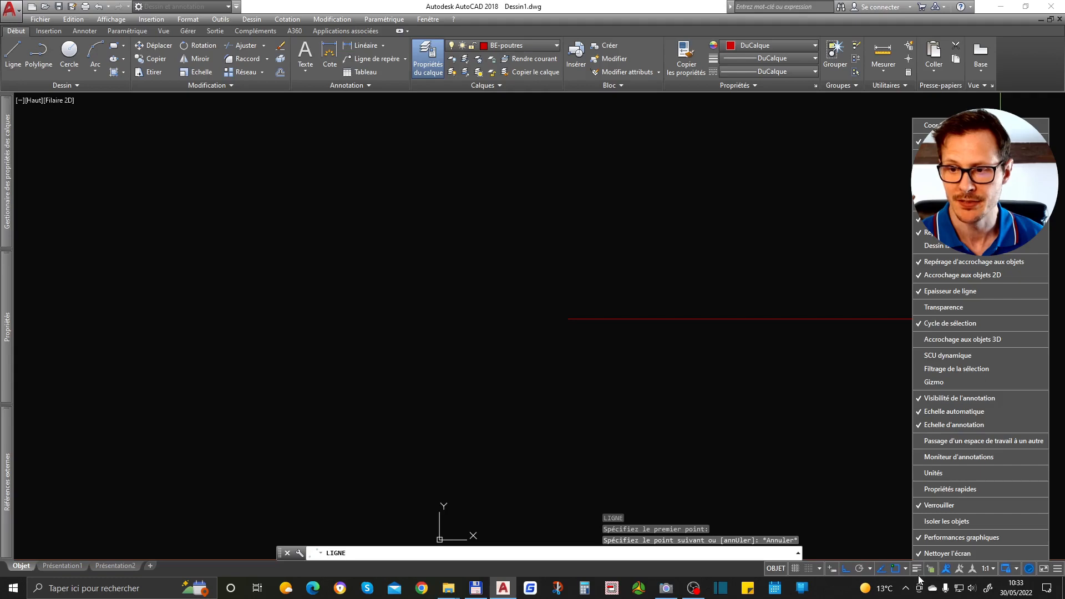
{"action": "left_click", "coordinate": [973, 292]}
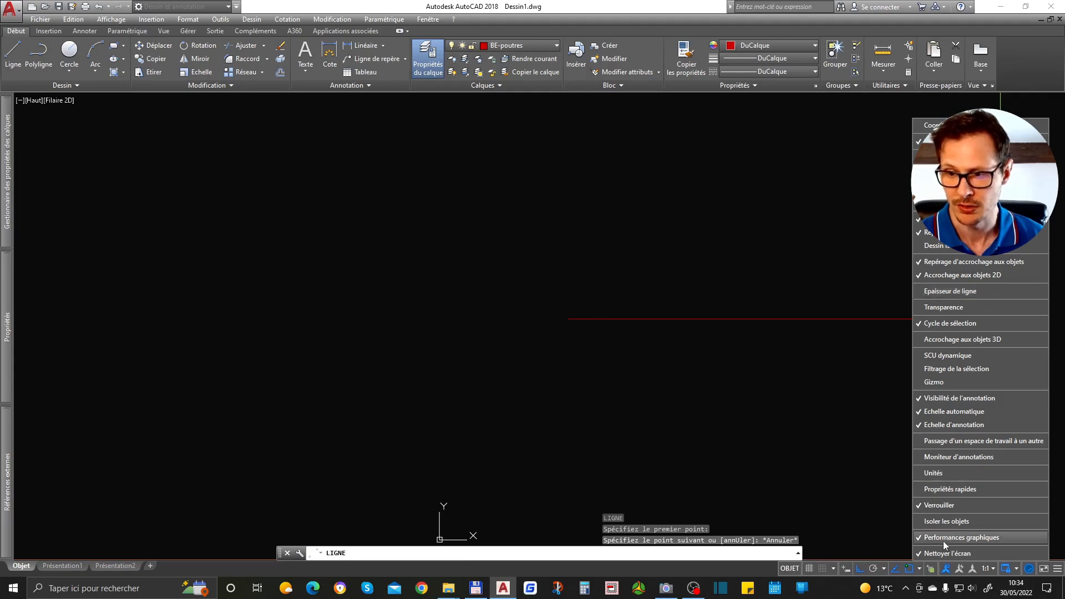
{"action": "left_click", "coordinate": [944, 291]}
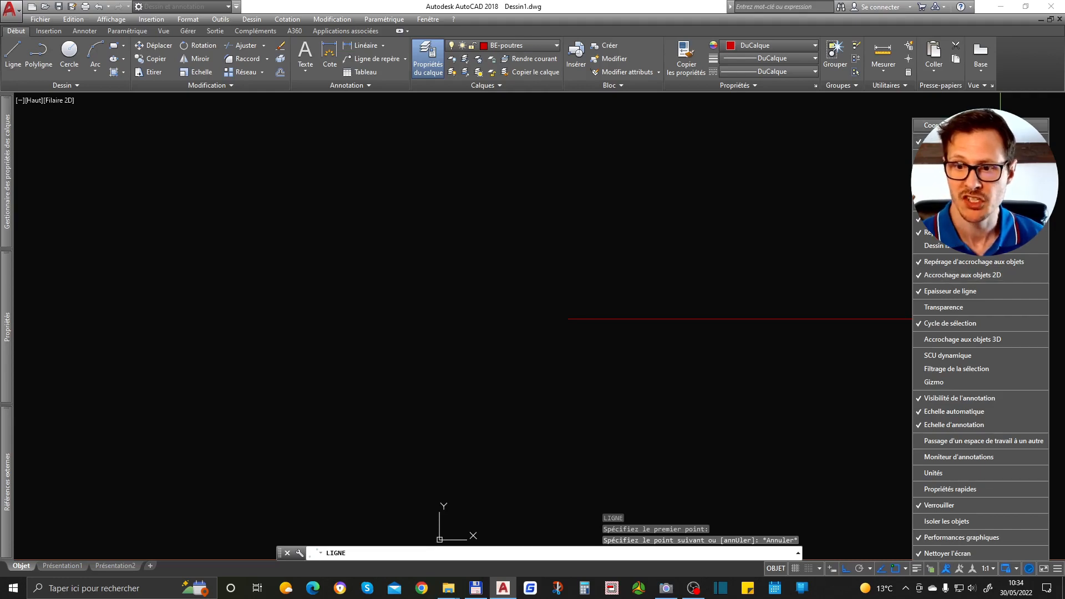
- Show the cursor coordinates in the status bar and hide them again
{"action": "left_click", "coordinate": [982, 125]}
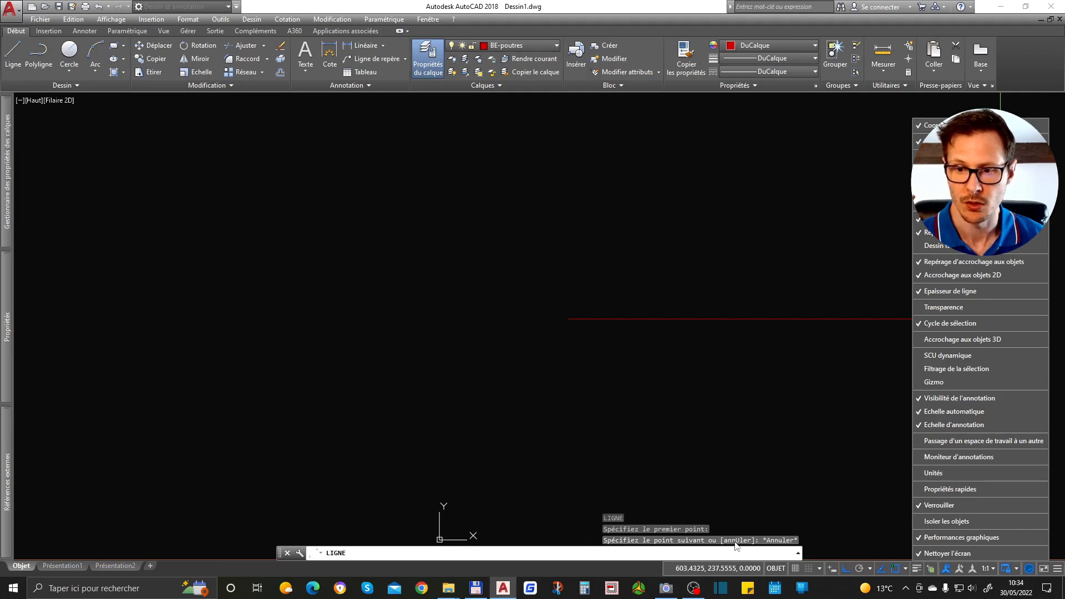
{"action": "left_click", "coordinate": [650, 395]}
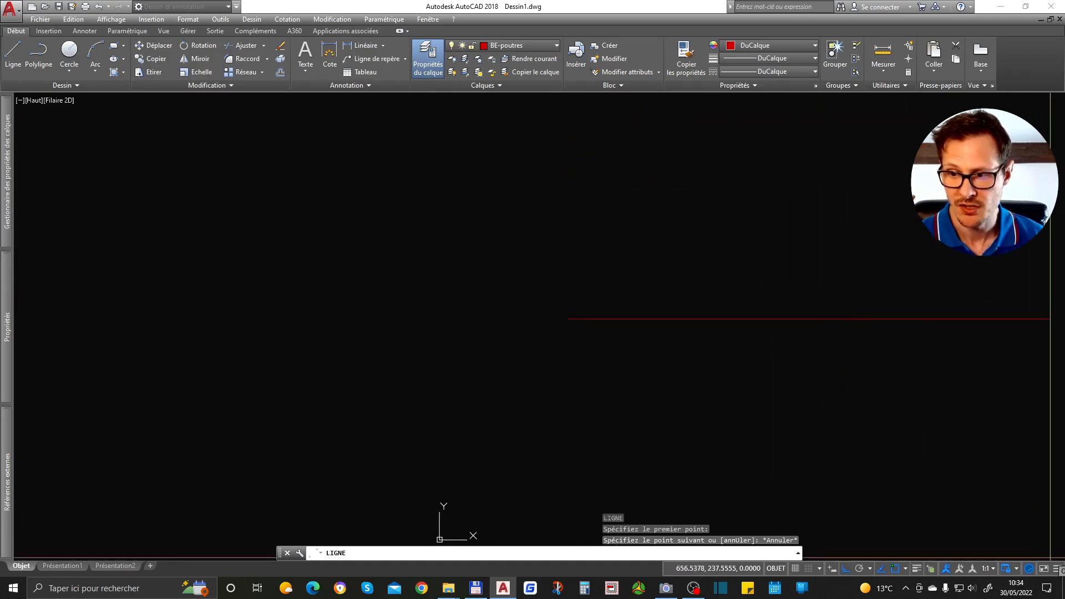
{"action": "left_click", "coordinate": [1057, 572]}
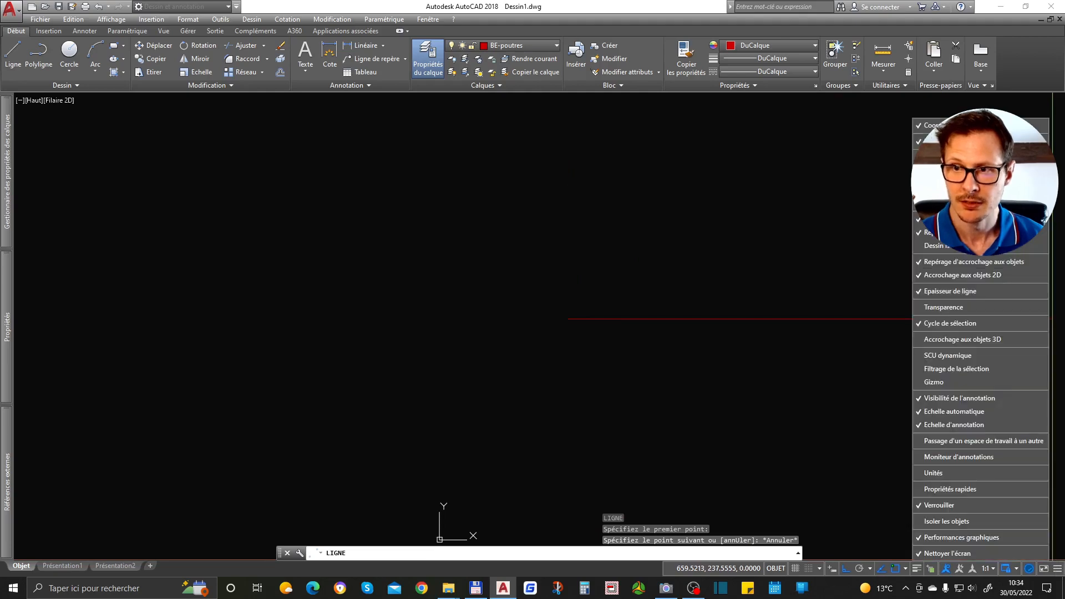
{"action": "left_click", "coordinate": [932, 125]}
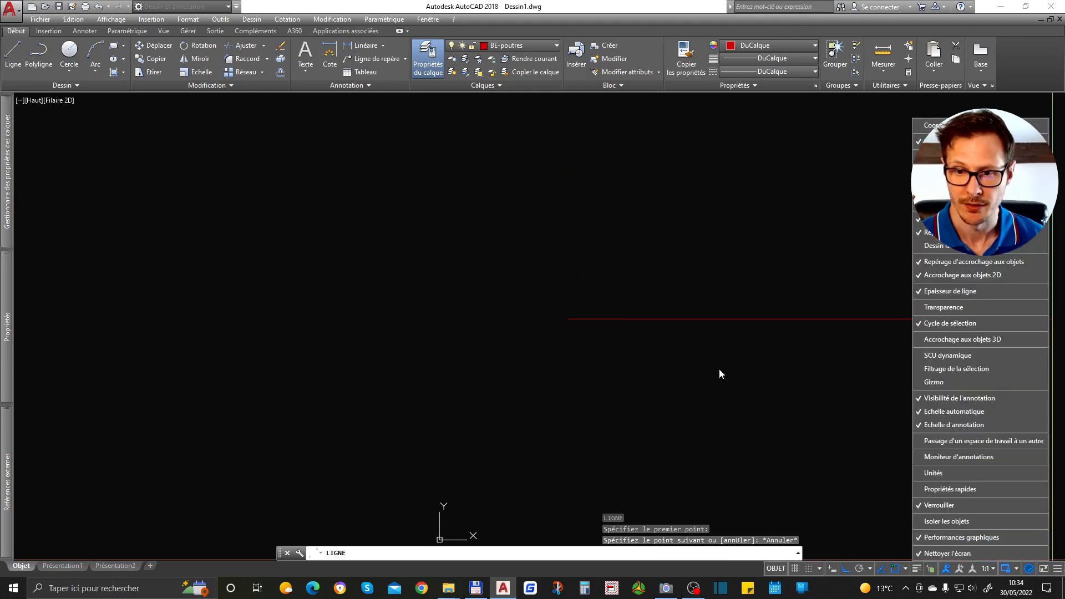
{"action": "left_click", "coordinate": [722, 277]}
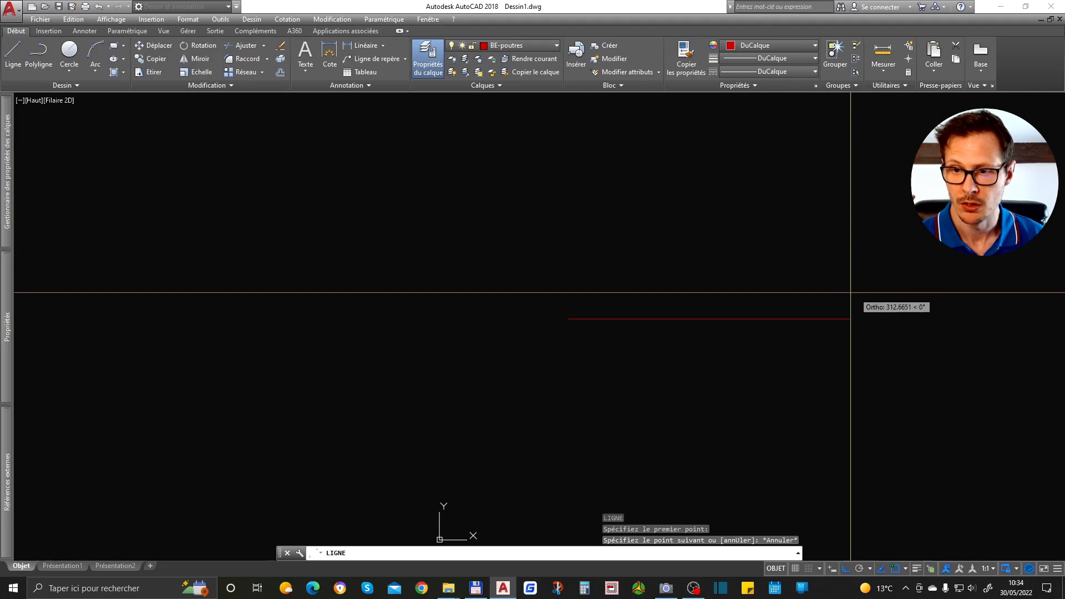
- Turn dynamic input back on and complete the line as a closed right triangle with a 300-unit base and a 100-unit vertical side
{"action": "left_click", "coordinate": [831, 569]}
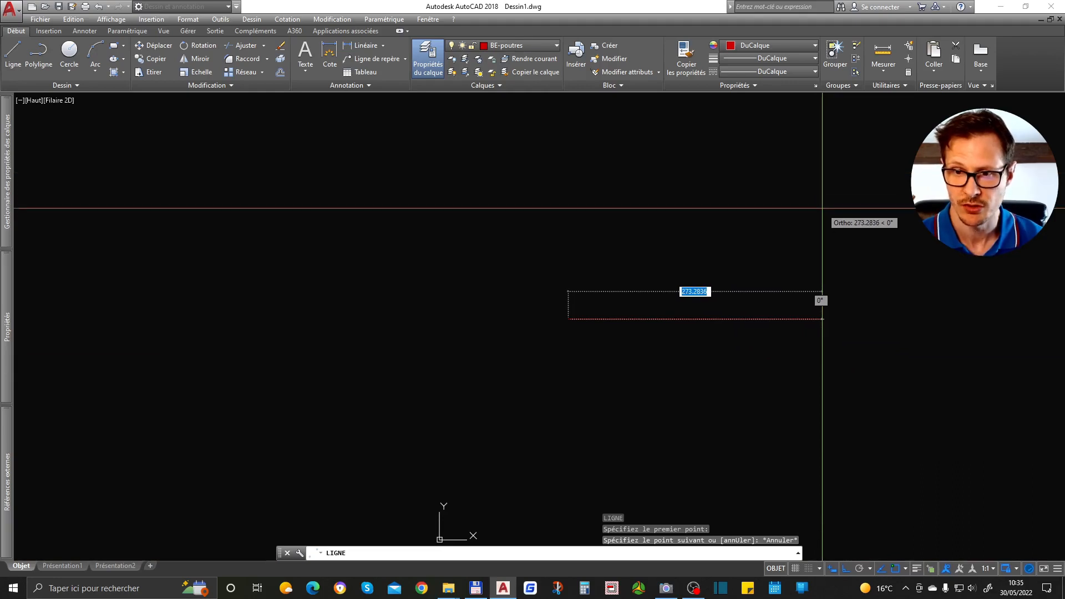
{"action": "key", "text": "Return"}
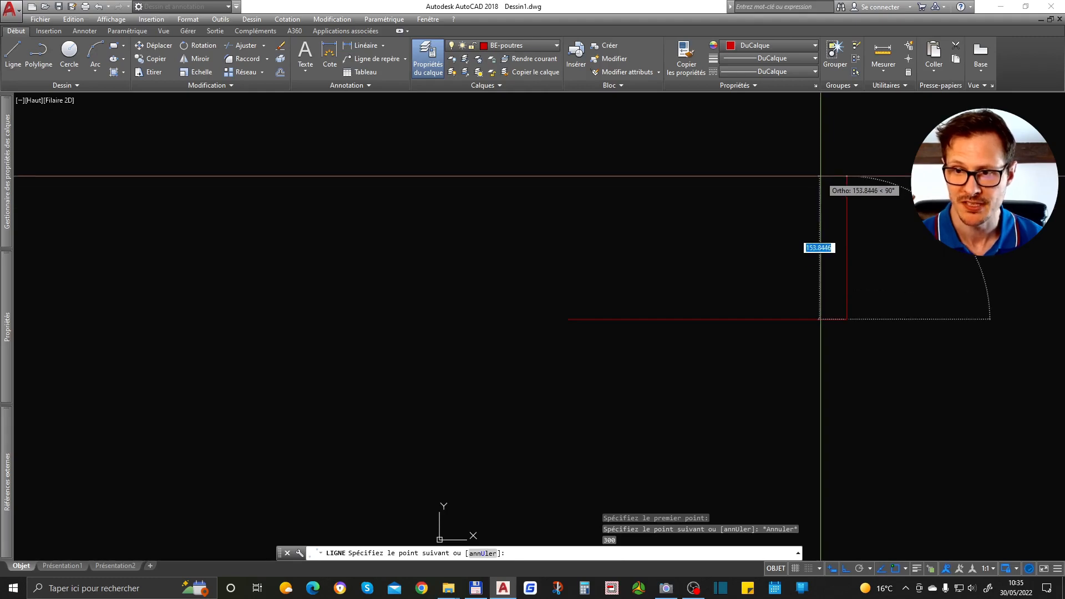
{"action": "key", "text": "Return"}
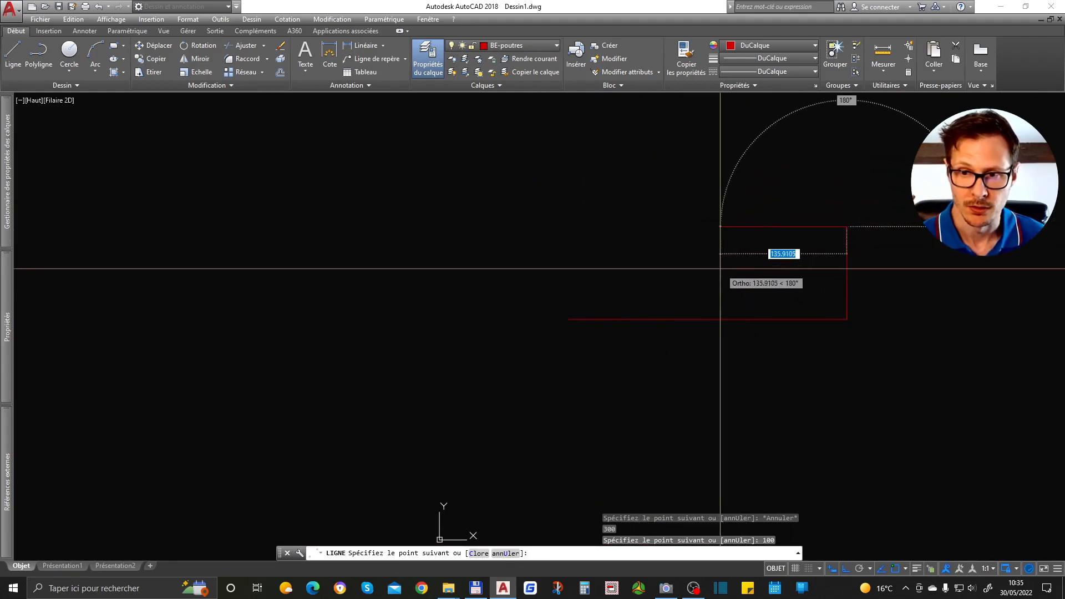
{"action": "type", "text": "c"}
{"action": "key", "text": "Return"}
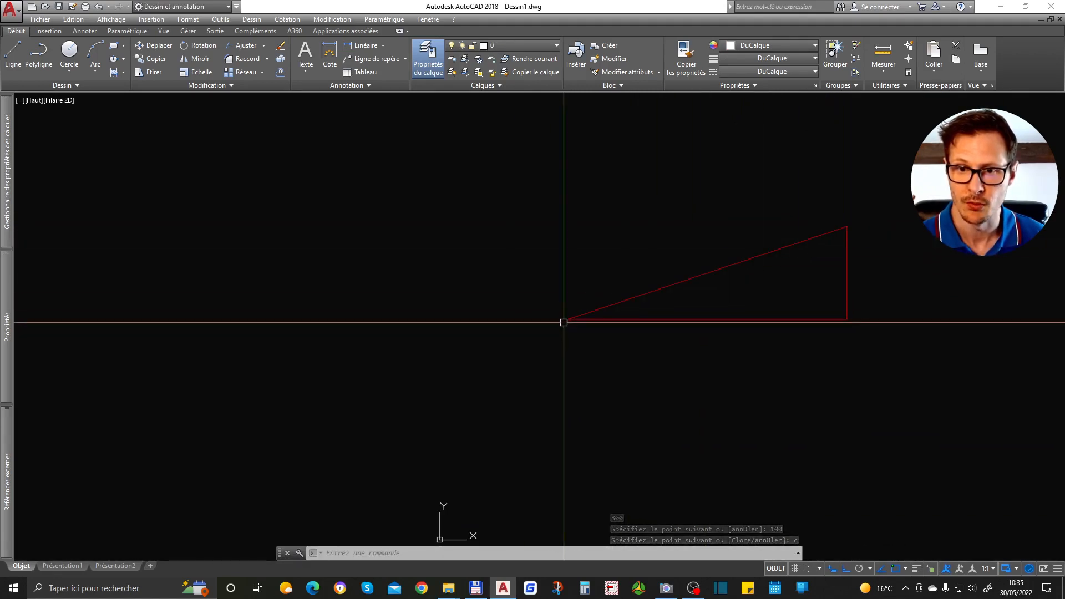
- Select all three sides of the 300 by 100 triangle with a crossing window and delete them
{"action": "left_click", "coordinate": [922, 195]}
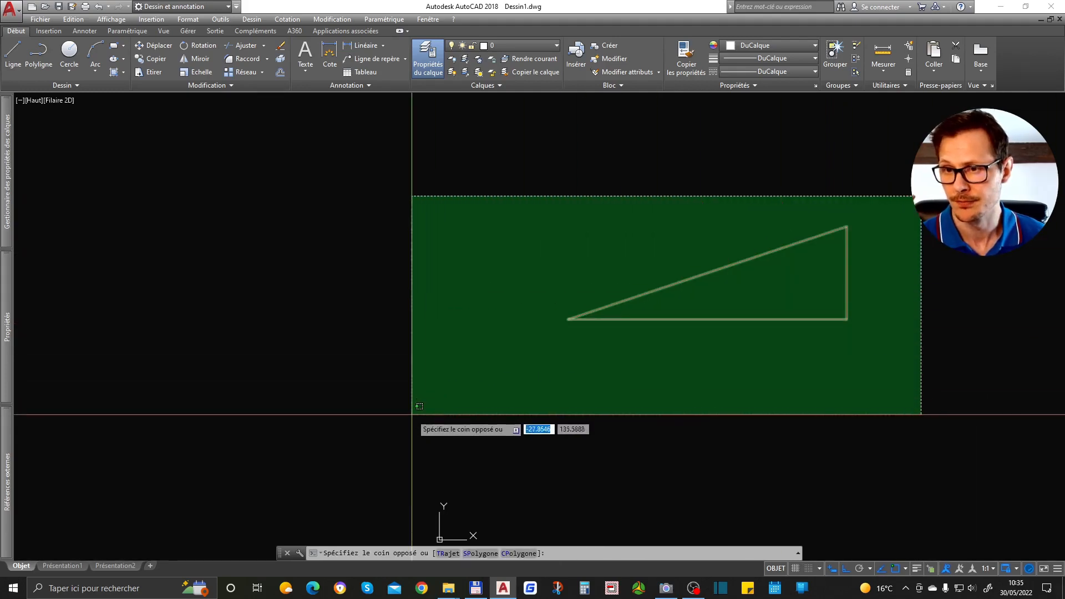
{"action": "left_click", "coordinate": [423, 405]}
{"action": "key", "text": "Delete"}
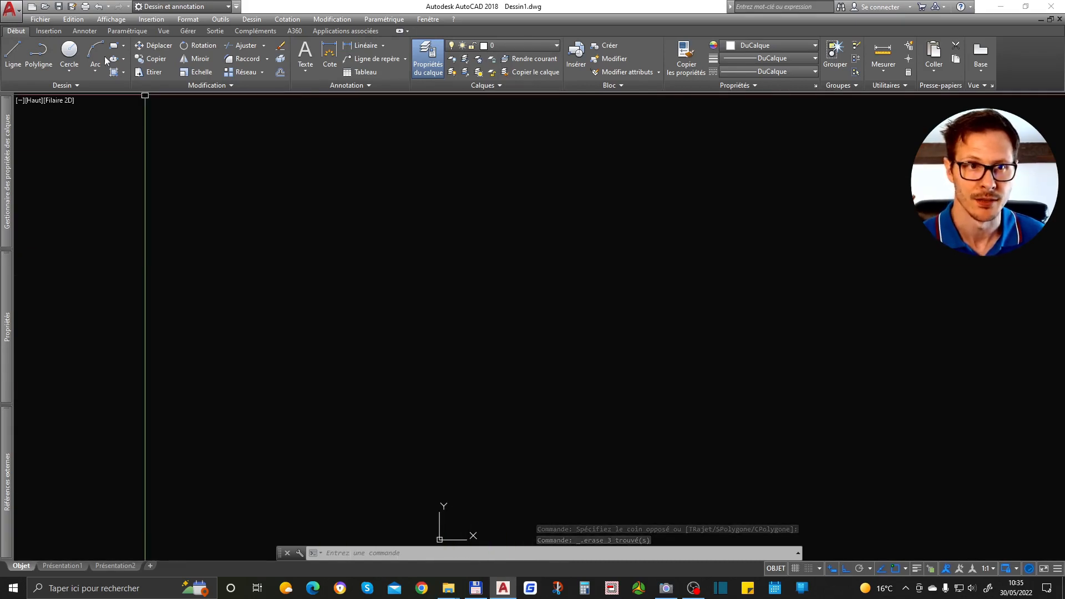
- Draw a circle with a radius of 100 units above and to the right of the origin
{"action": "left_click", "coordinate": [68, 51]}
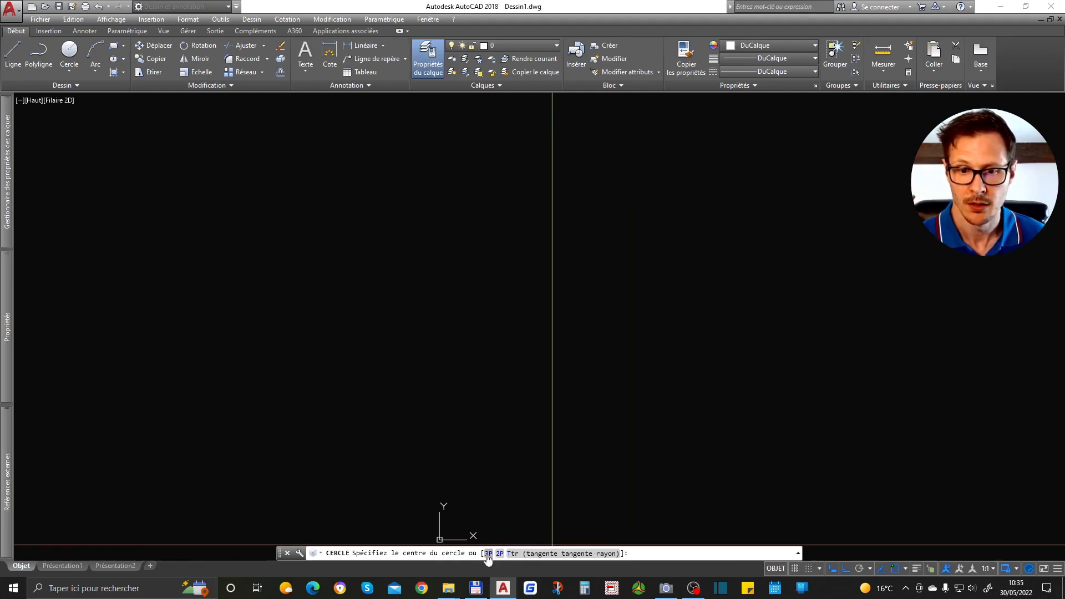
{"action": "left_click", "coordinate": [571, 337]}
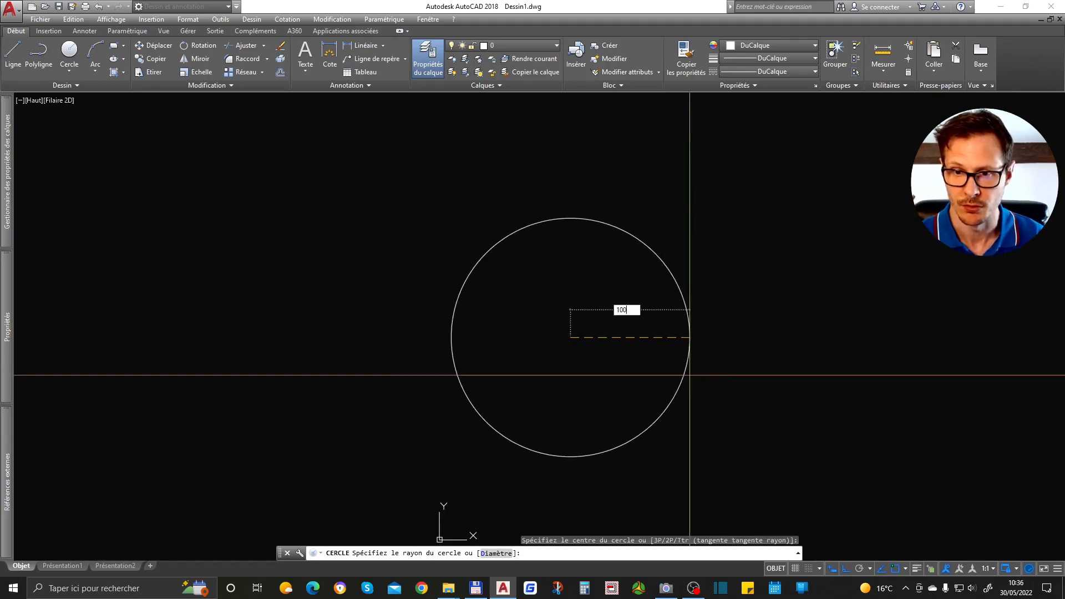
{"action": "key", "text": "Return"}
{"action": "left_click", "coordinate": [664, 332]}
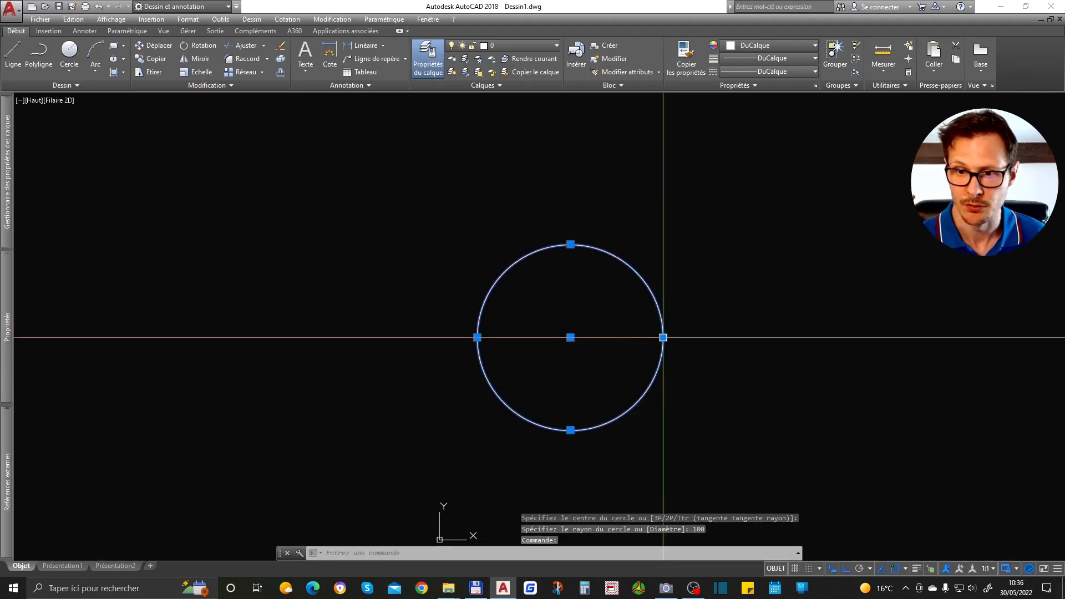
{"action": "key", "text": "Escape"}
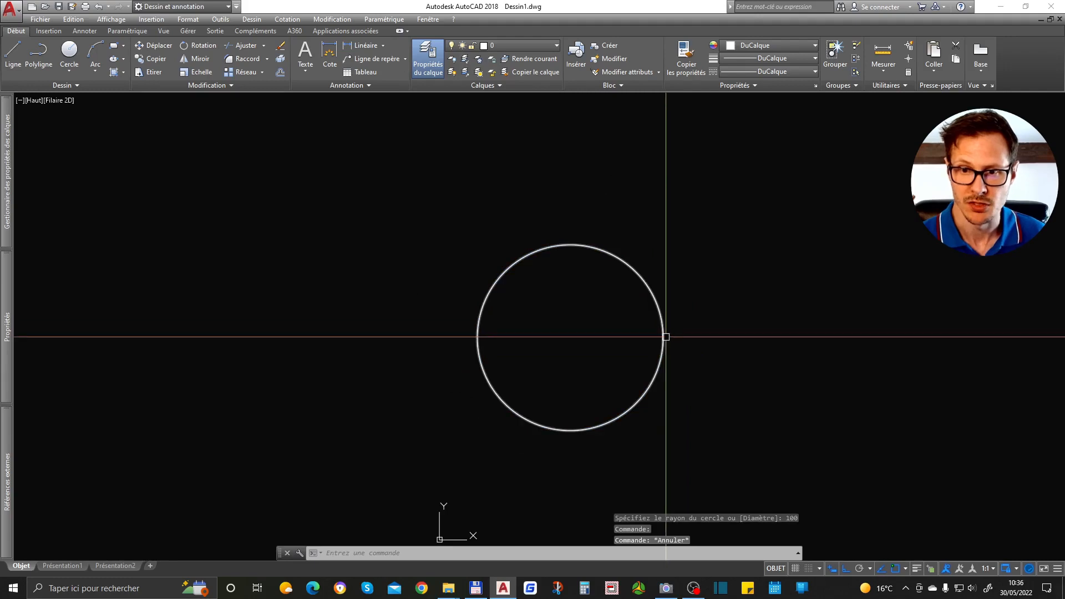
- Dimension the circle's horizontal diameter between its two side quadrants, placing the dimension line inside the circle above its centre
{"action": "type", "text": "cot"}
{"action": "key", "text": "Return"}
{"action": "left_click", "coordinate": [663, 338]}
{"action": "left_click", "coordinate": [478, 337]}
{"action": "left_click", "coordinate": [540, 303]}
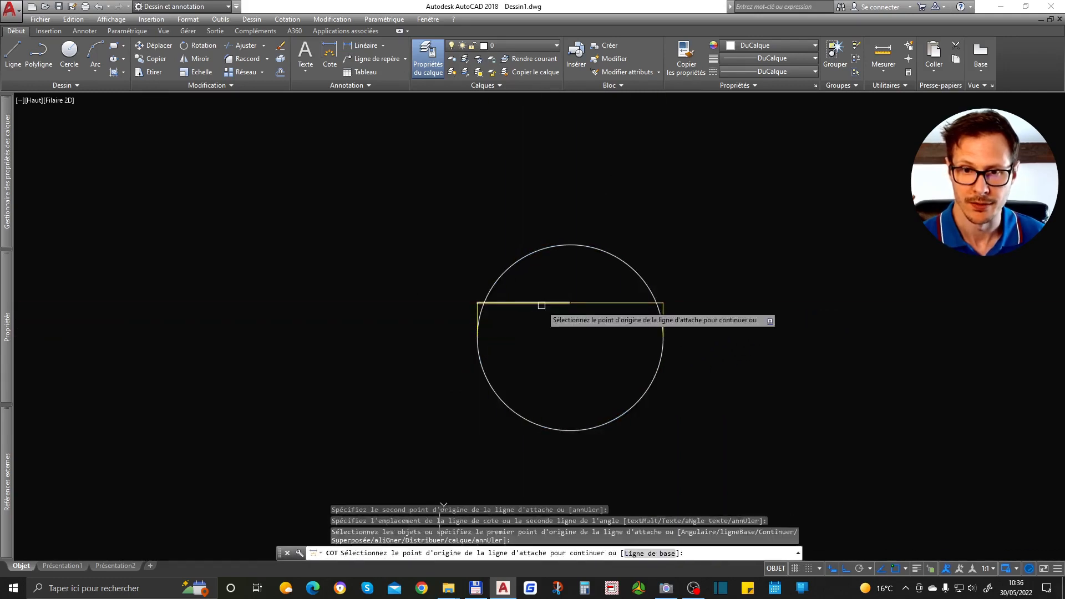
{"action": "key", "text": "Escape"}
- Check the text of the circle's diameter dimension and delete the dimension
{"action": "scroll", "coordinate": [563, 304], "scroll_direction": "up", "scroll_amount": 16}
{"action": "left_click", "coordinate": [677, 283]}
{"action": "left_click", "coordinate": [571, 361]}
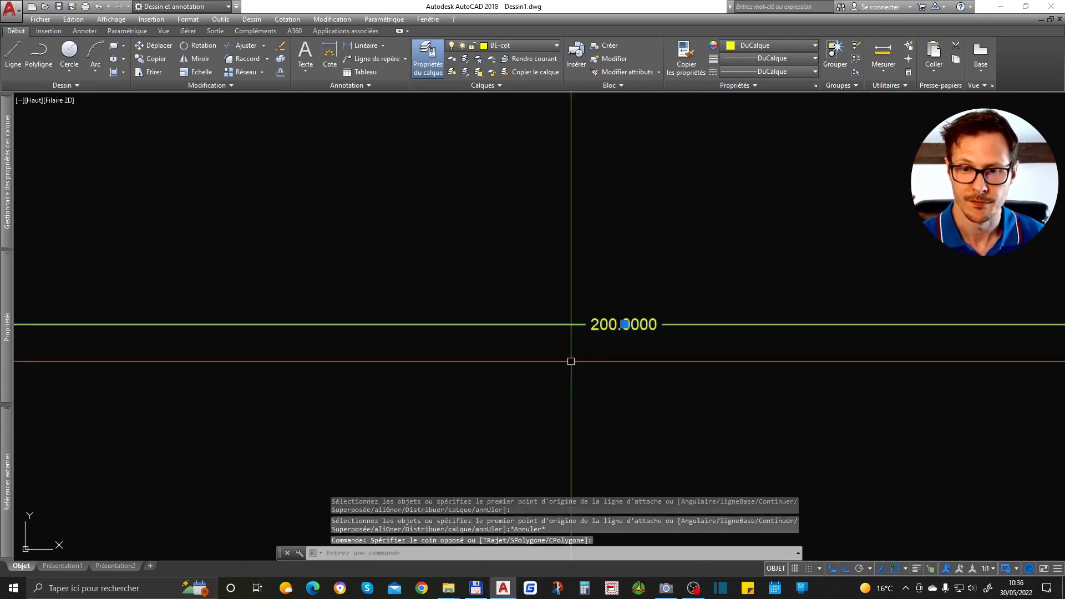
{"action": "scroll", "coordinate": [618, 301], "scroll_direction": "down", "scroll_amount": 18}
{"action": "key", "text": "Delete"}
- Select the circle with a crossing window and delete it
{"action": "left_click", "coordinate": [697, 247]}
{"action": "left_click", "coordinate": [588, 357]}
{"action": "key", "text": "Delete"}
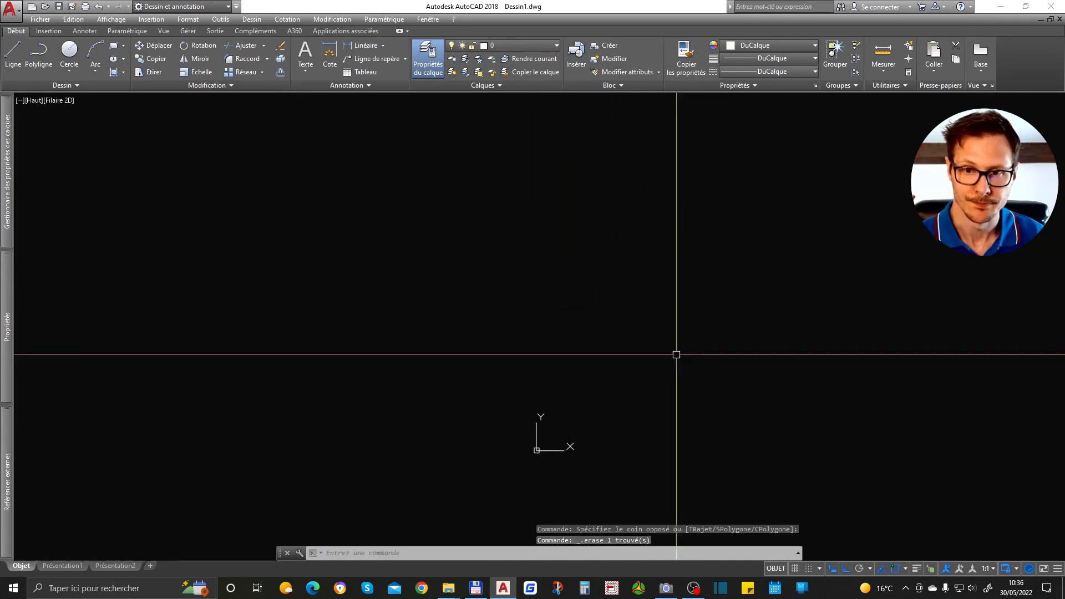
{"action": "middle_click_drag", "start_coordinate": [621, 285], "coordinate": [561, 329]}
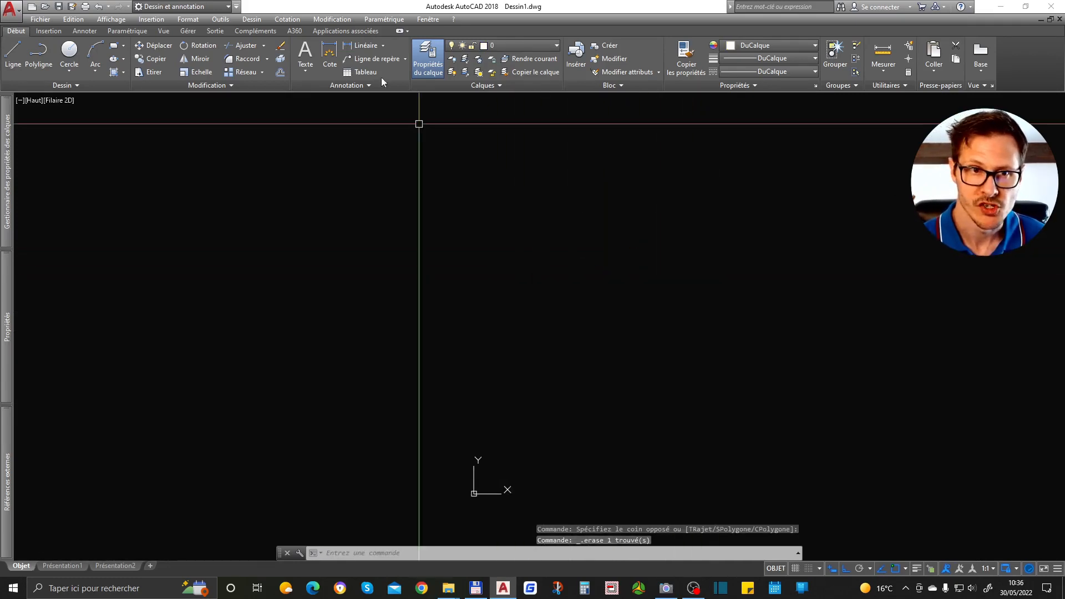